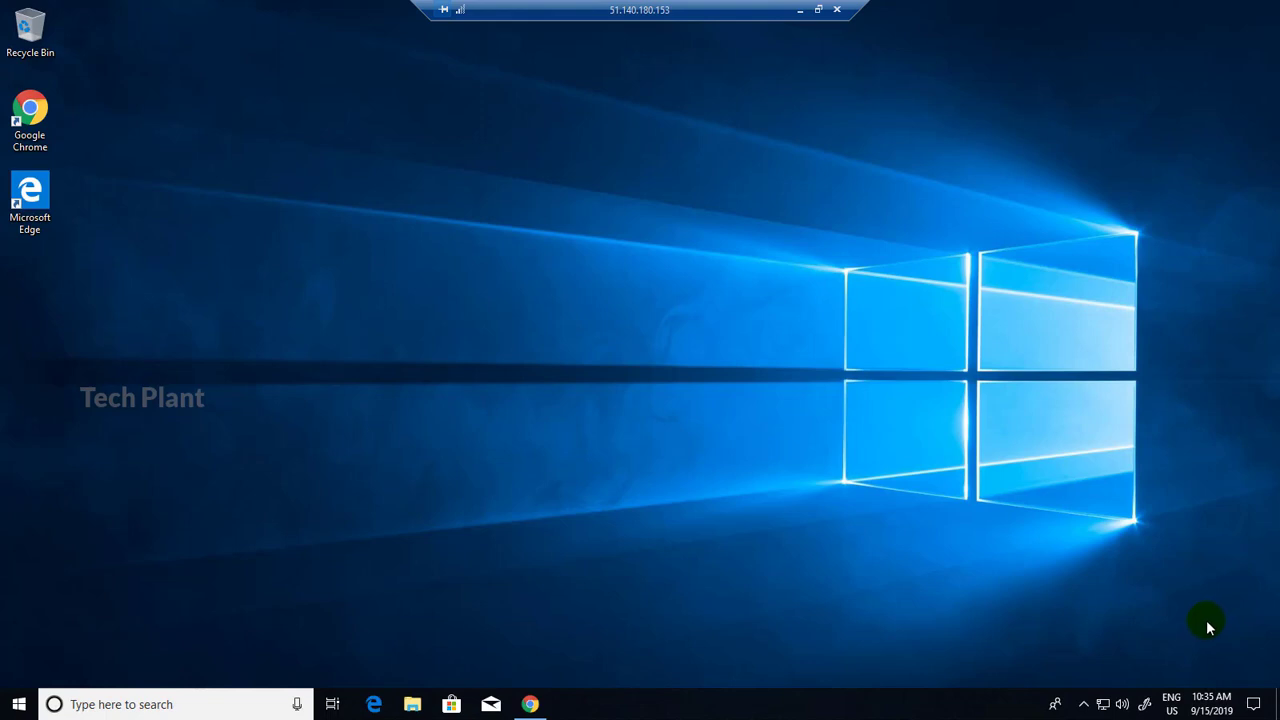
- Switch to Google Chrome and search Google for "pycharm download"
click(530, 706)
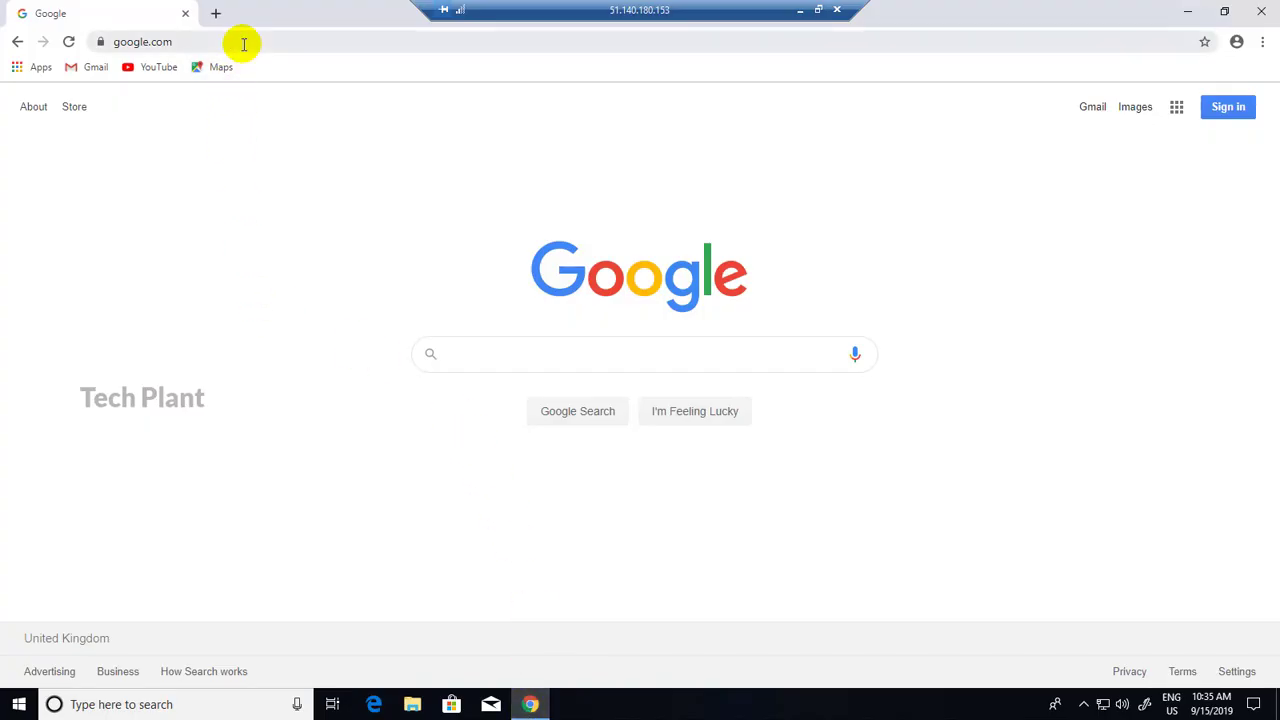
click(457, 349)
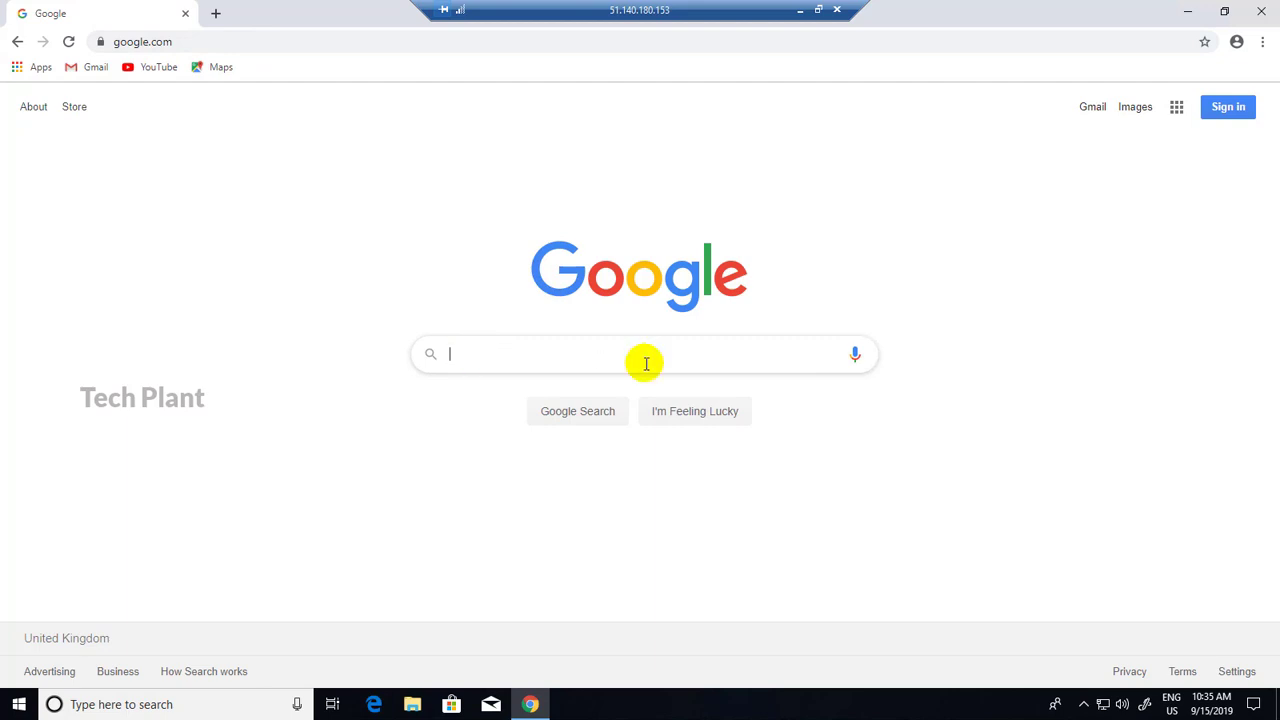
text(pycharn)
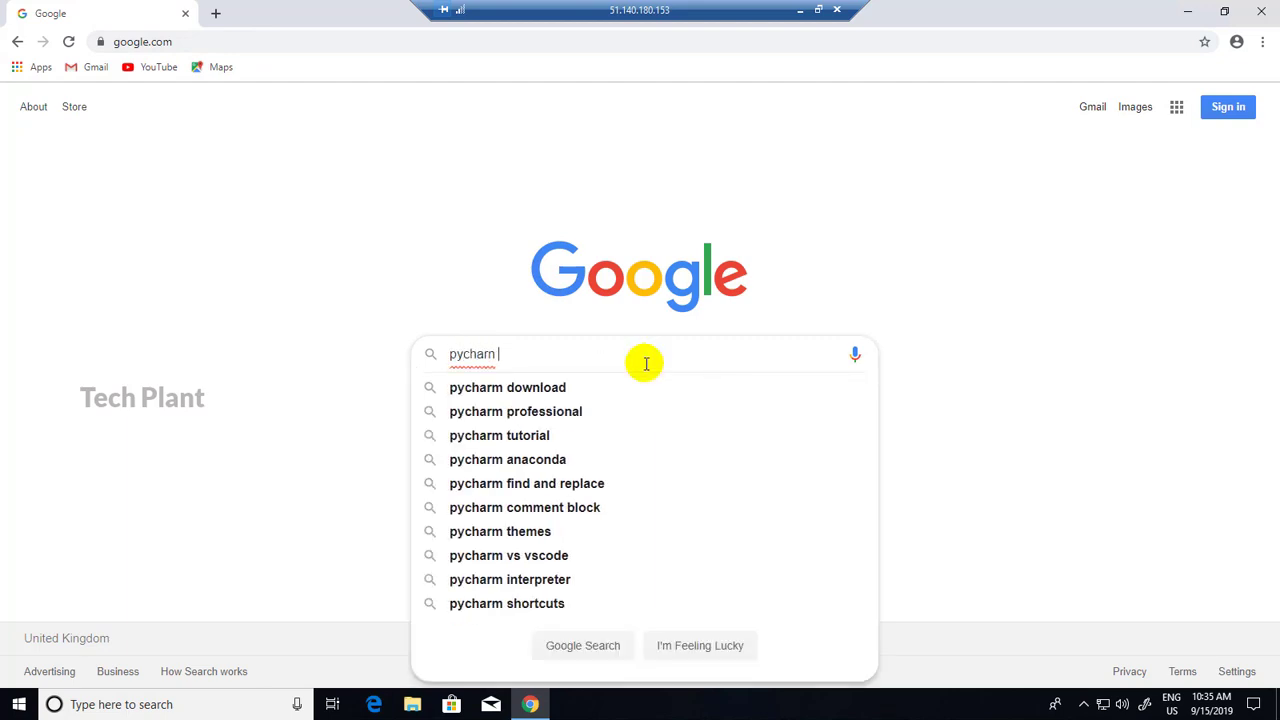
key(Down)
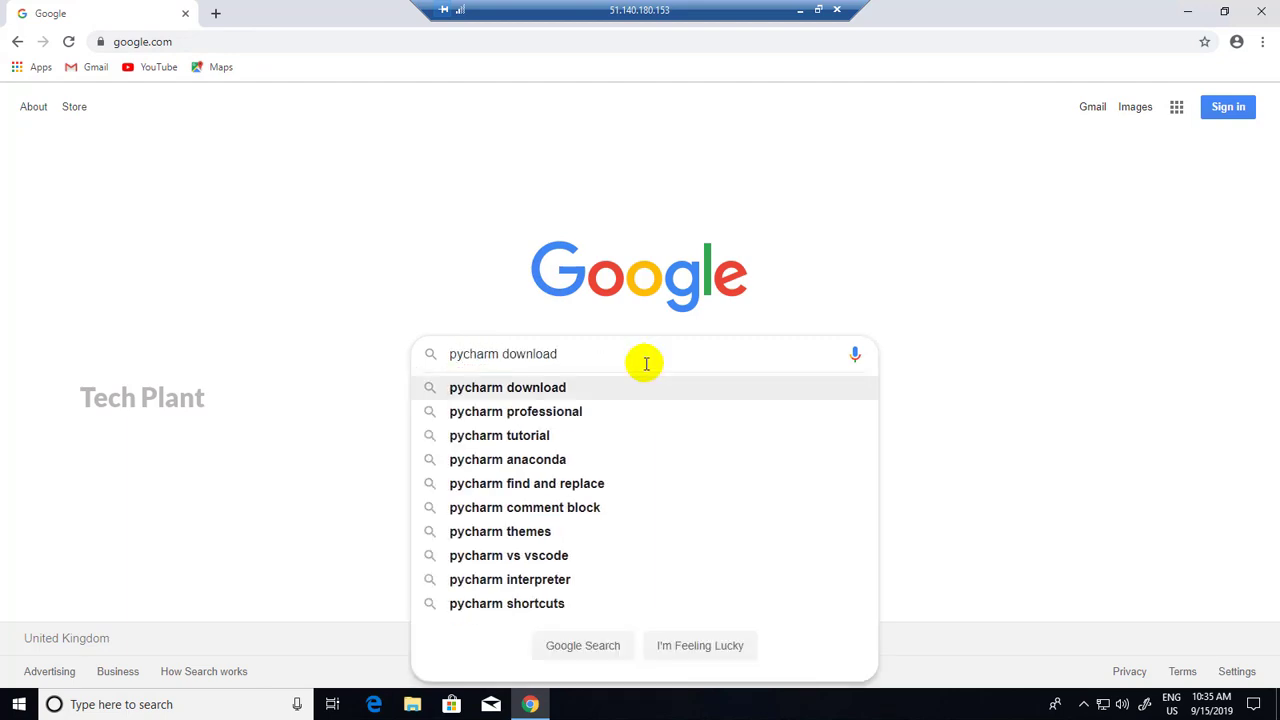
key(Return)
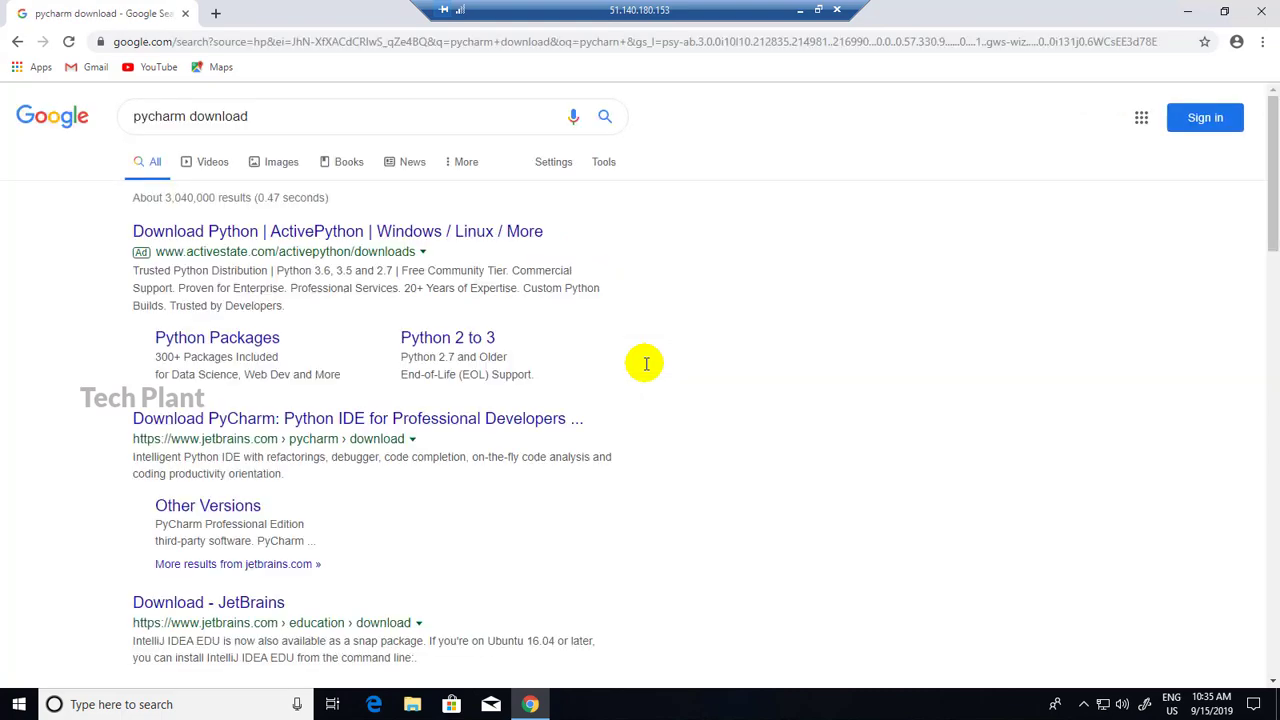
- Open the JetBrains "Download PyCharm" search result and dismiss the site's cookie consent prompt
scroll(360, 486, down, 1)
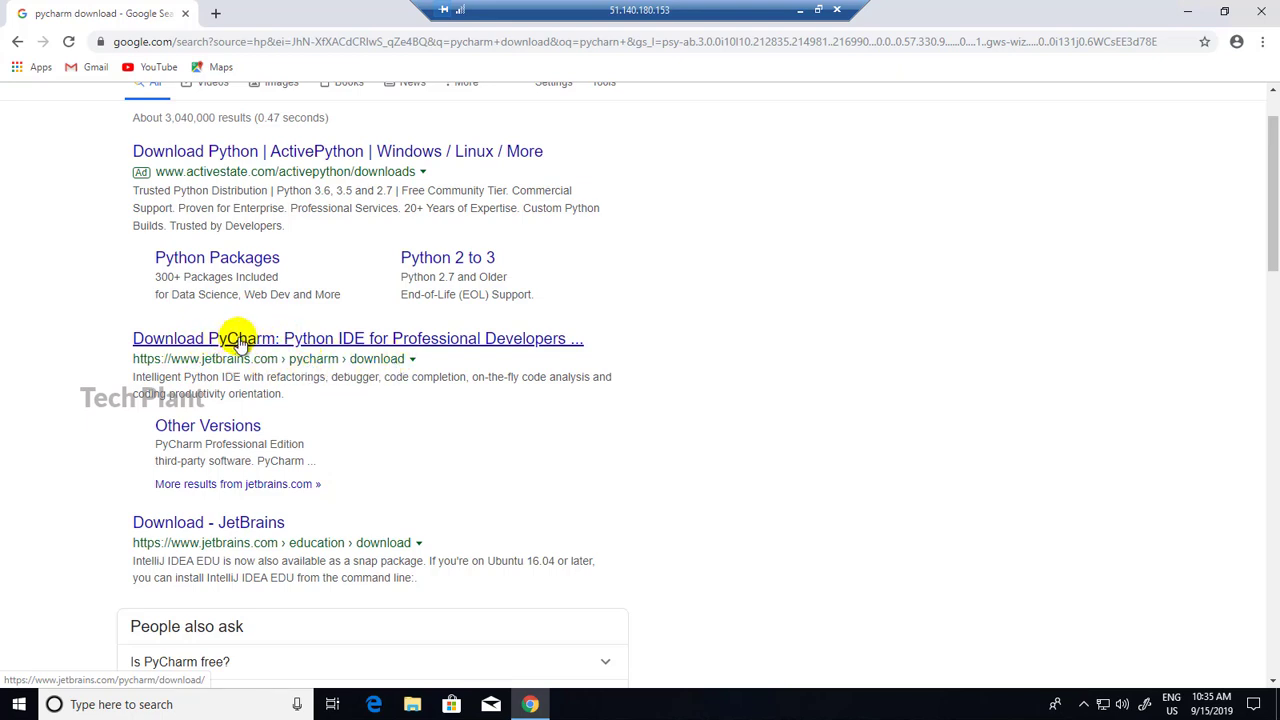
click(327, 342)
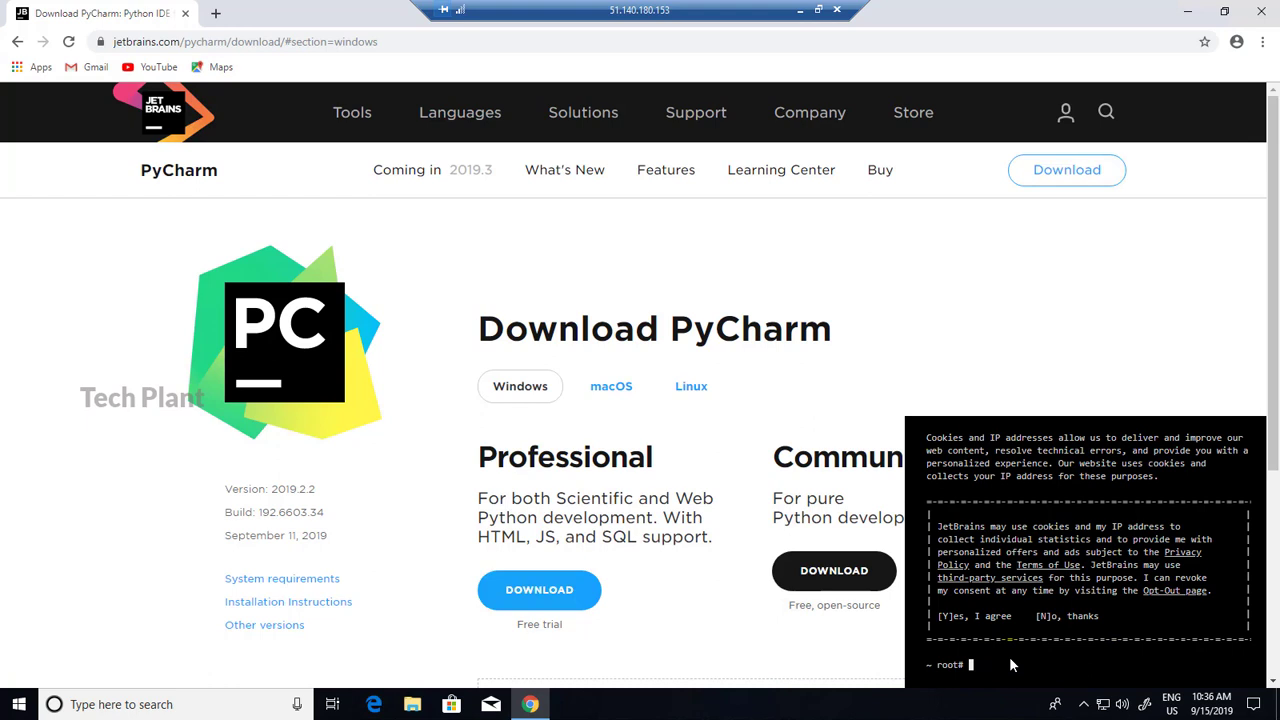
key(Return)
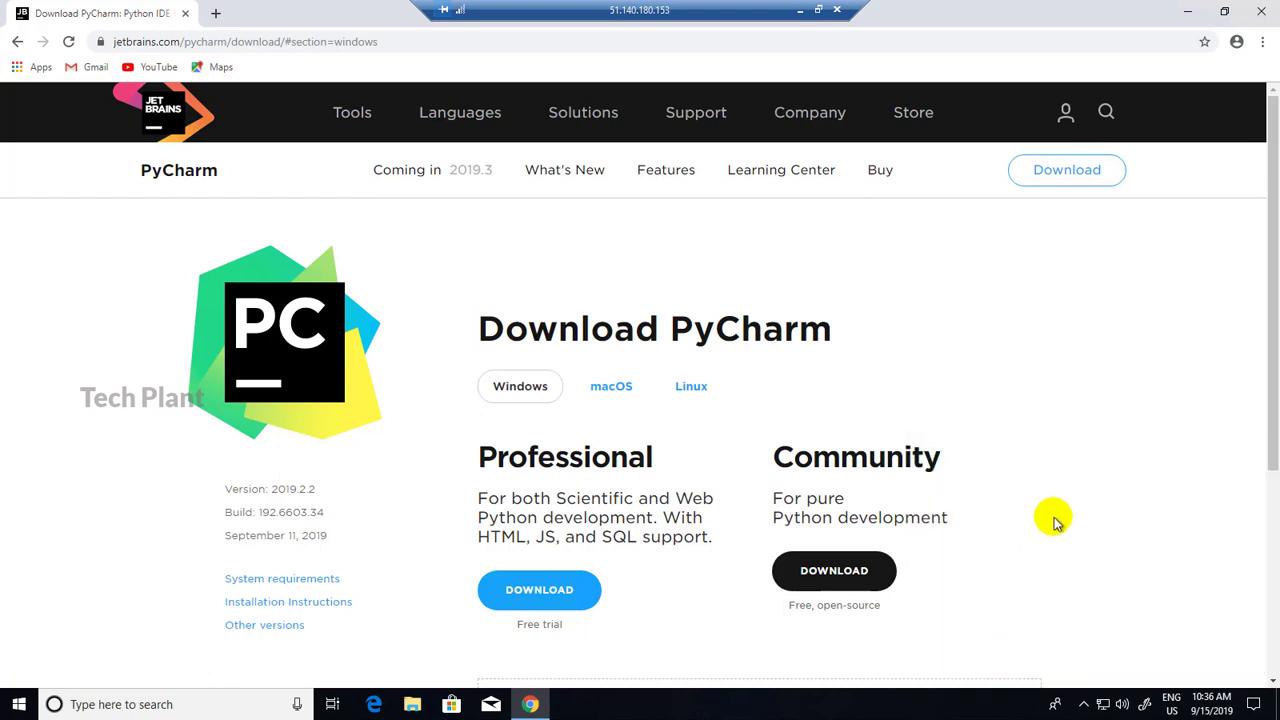
- Download the Community edition of PyCharm for Windows and show the browser's list of downloads
scroll(1062, 520, down, 1)
scroll(1062, 520, up, 1)
scroll(1060, 518, down, 1)
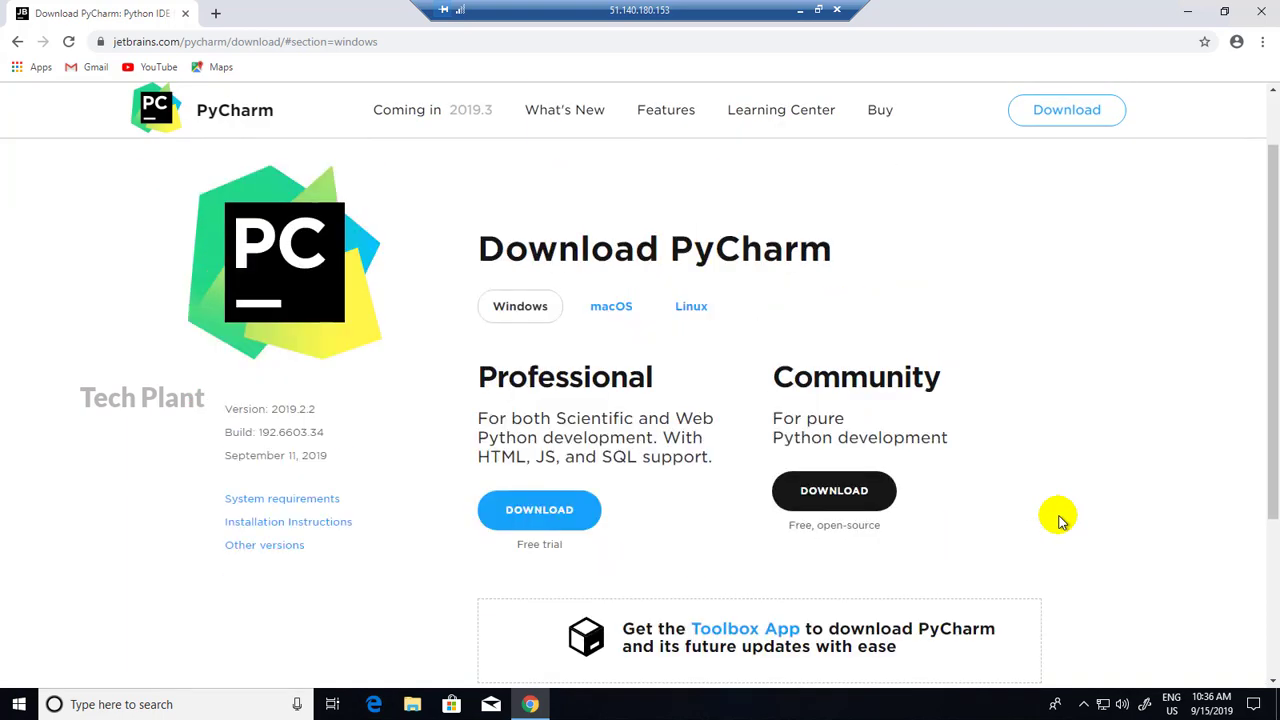
scroll(1058, 517, up, 1)
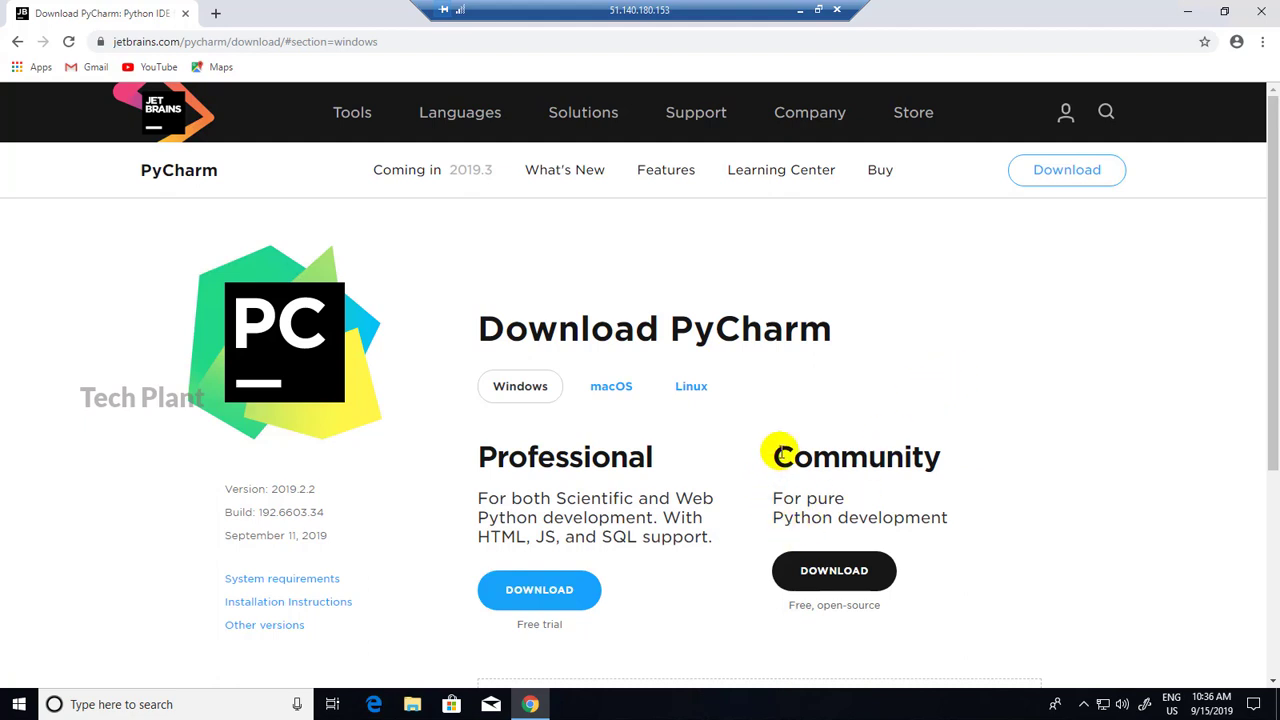
click(836, 575)
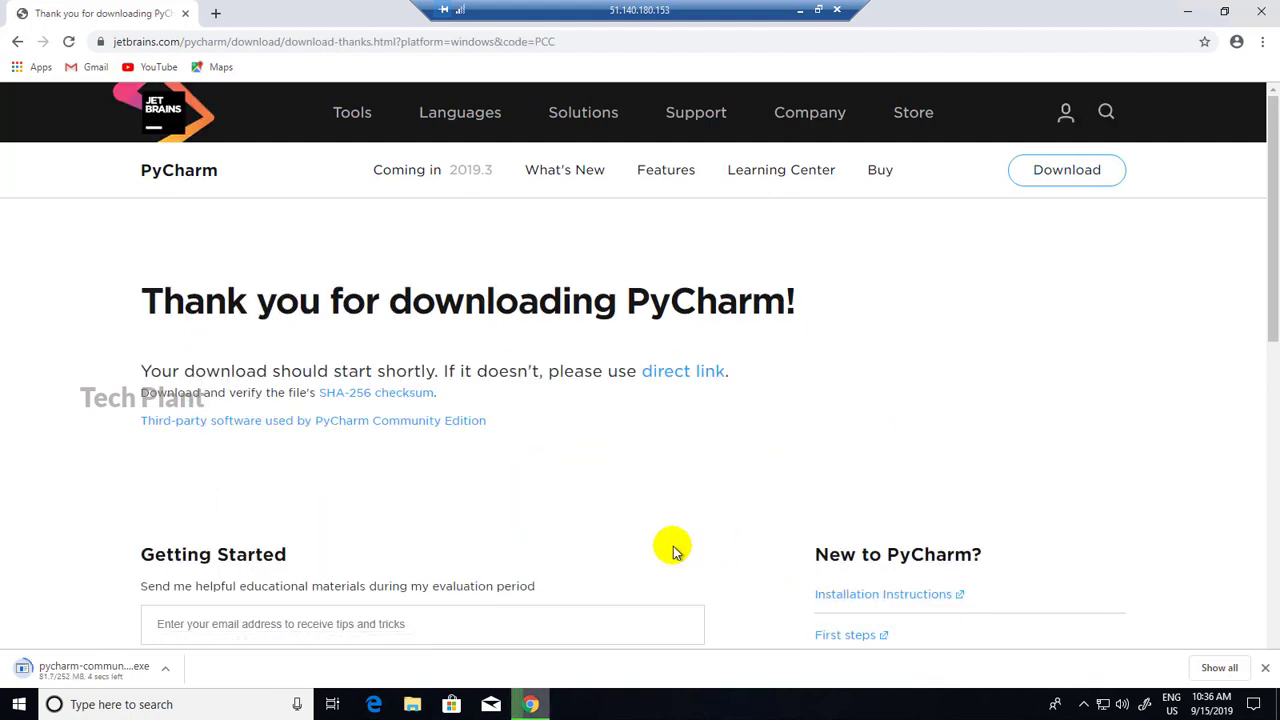
key(ctrl+j)
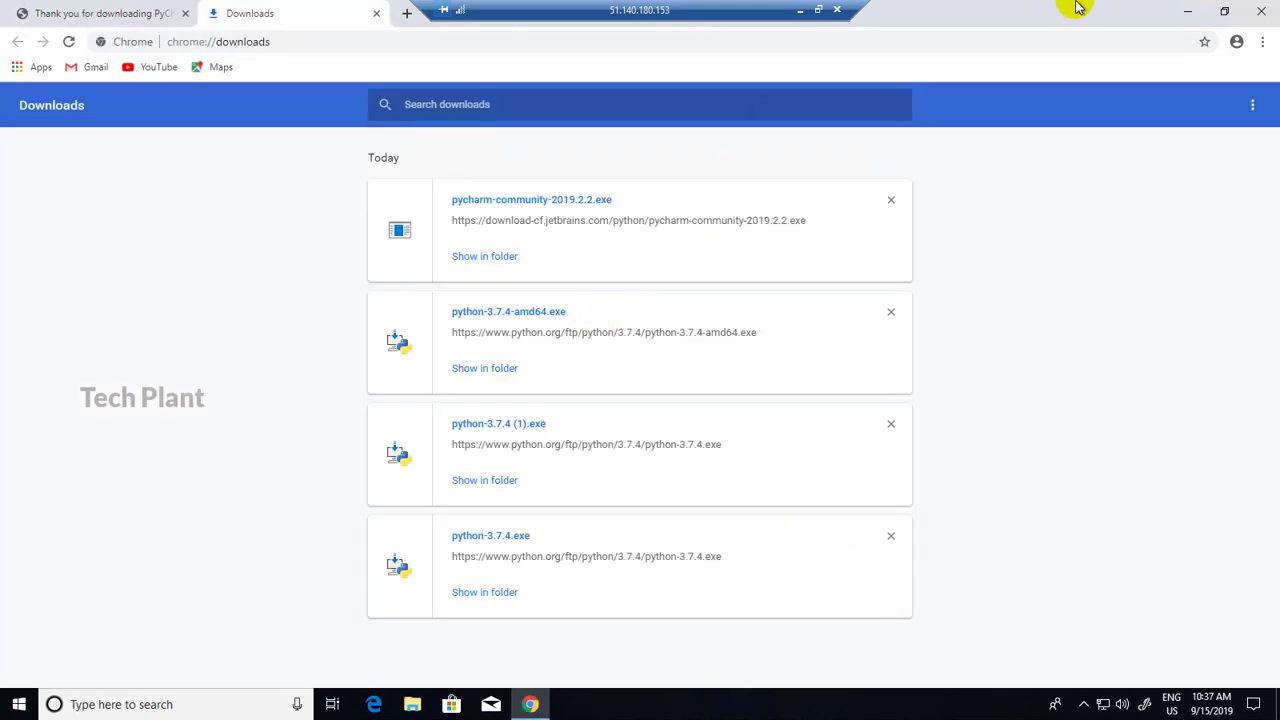
- Minimize the browser and open the Windows Downloads folder in a maximized File Explorer window
click(1187, 11)
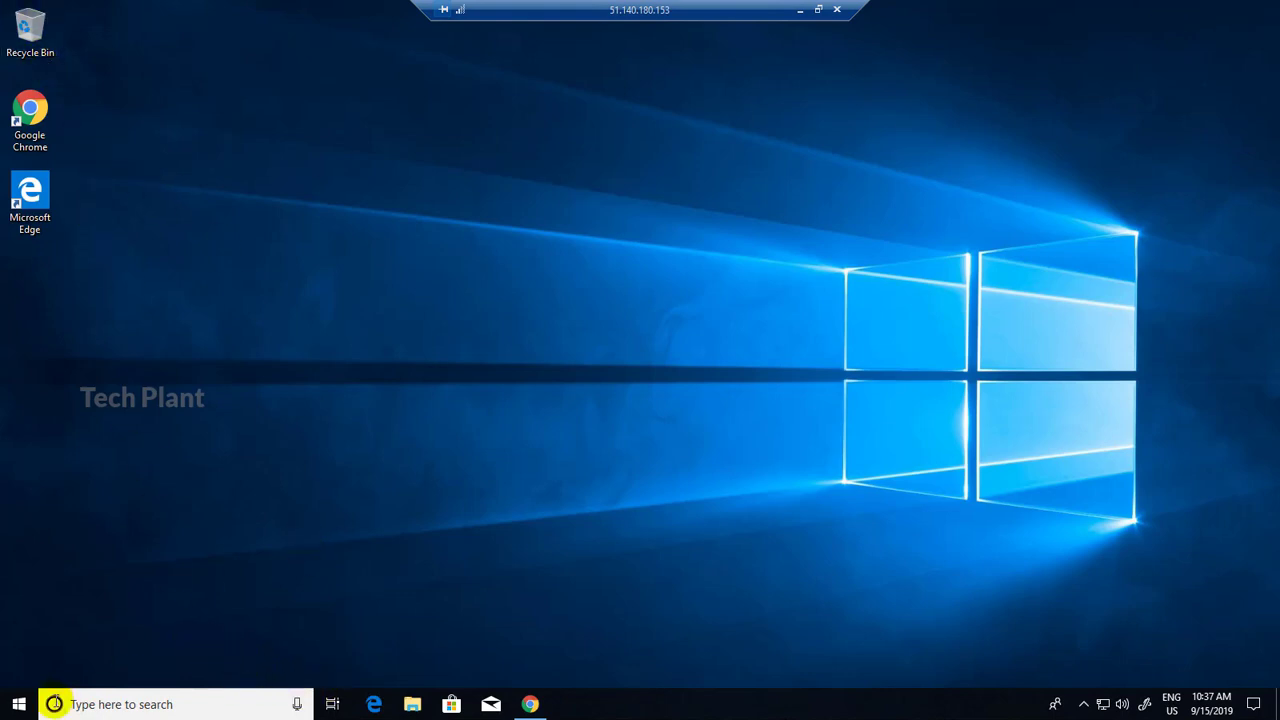
click(143, 712)
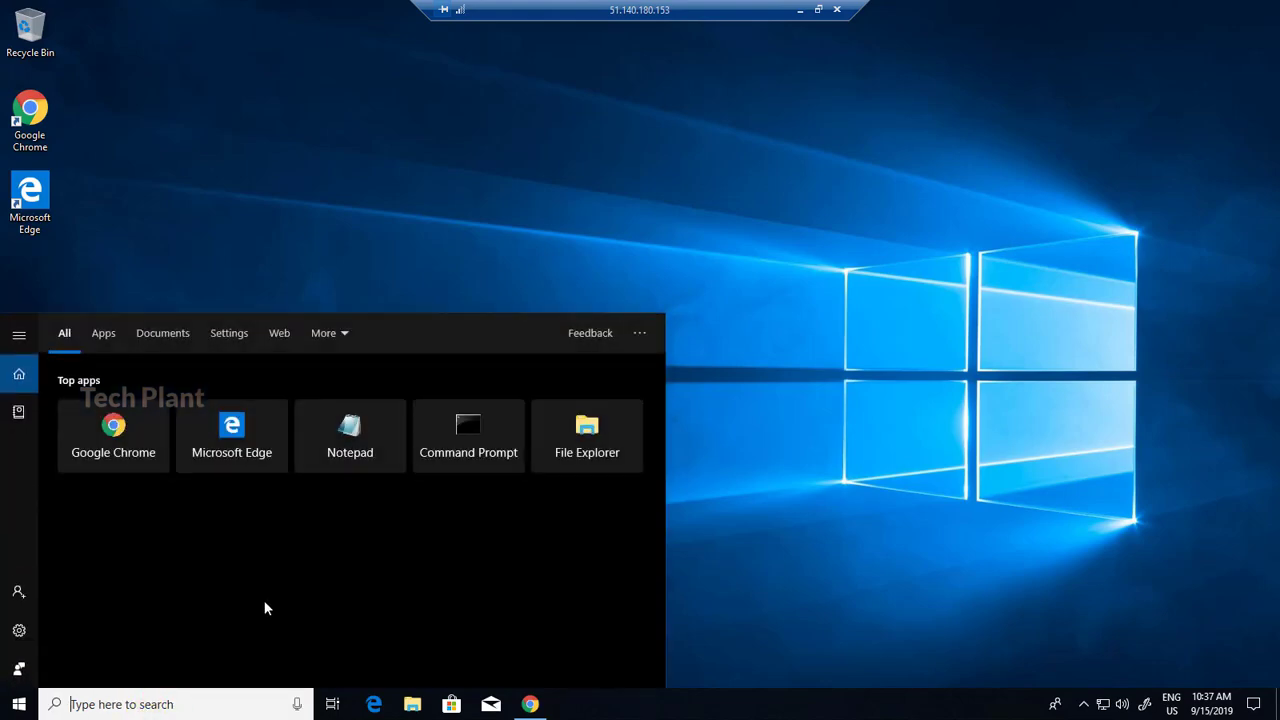
text(downloads)
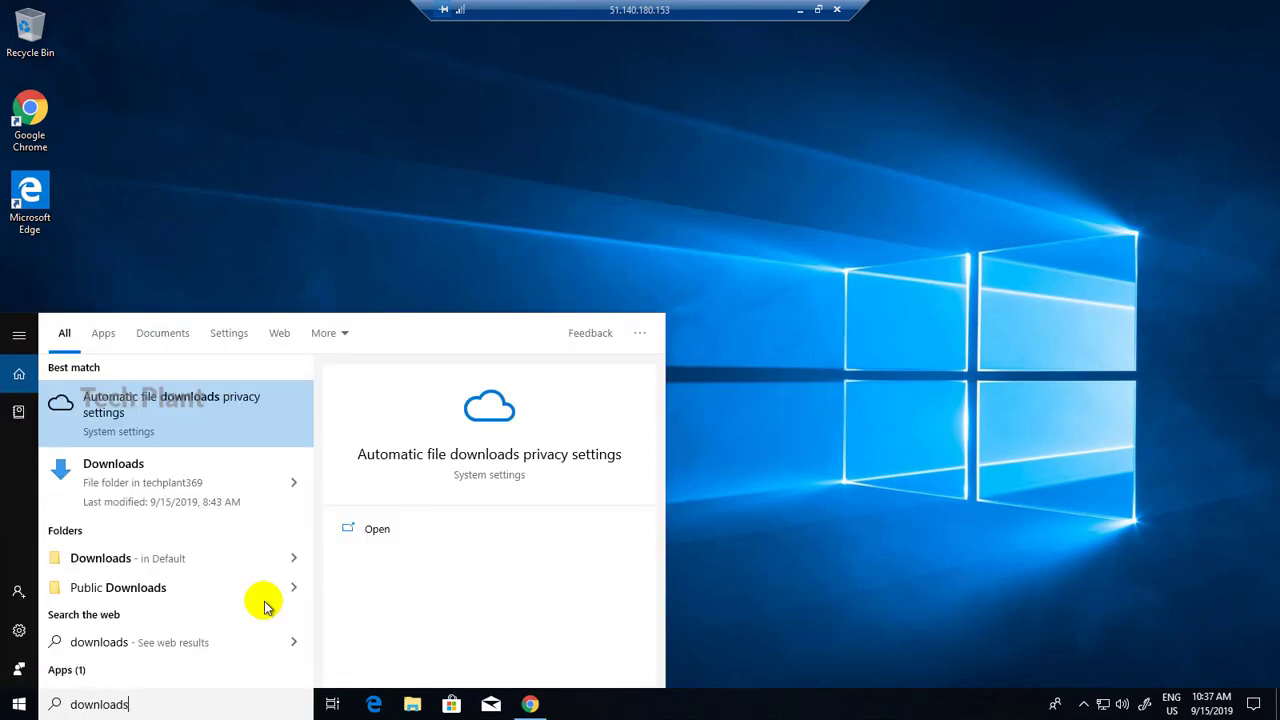
key(Down)
key(Return)
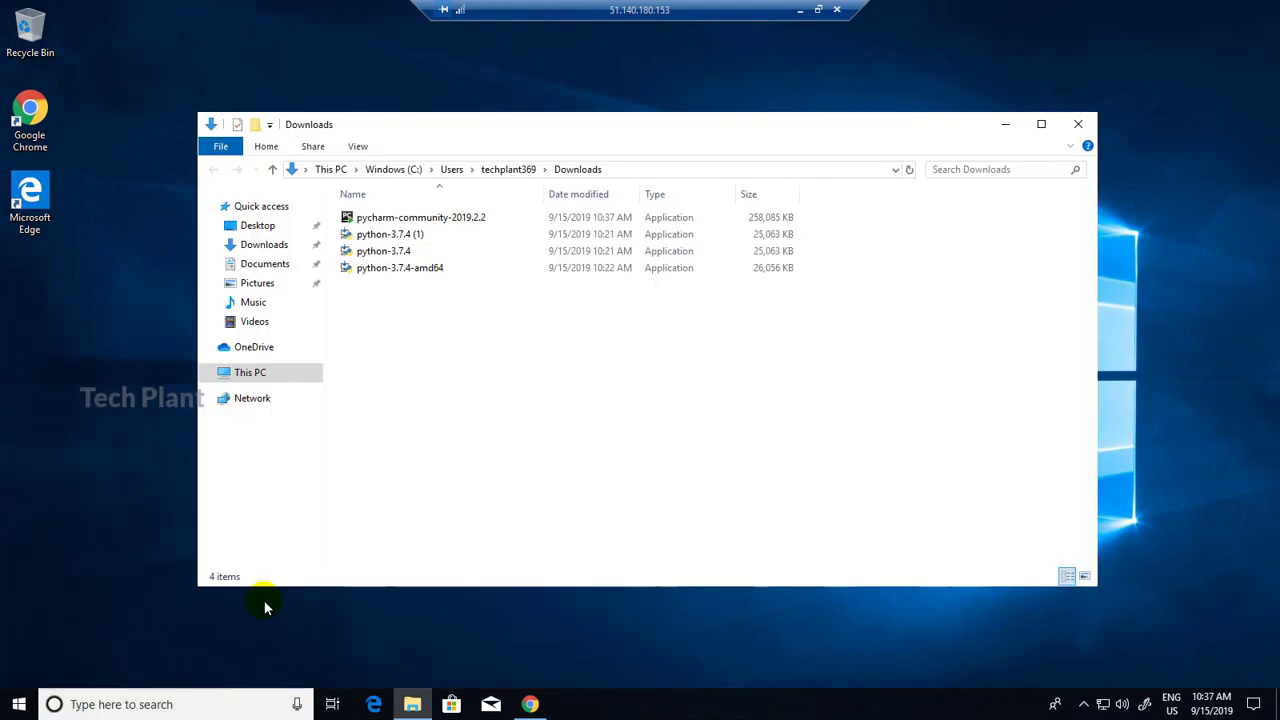
click(1041, 124)
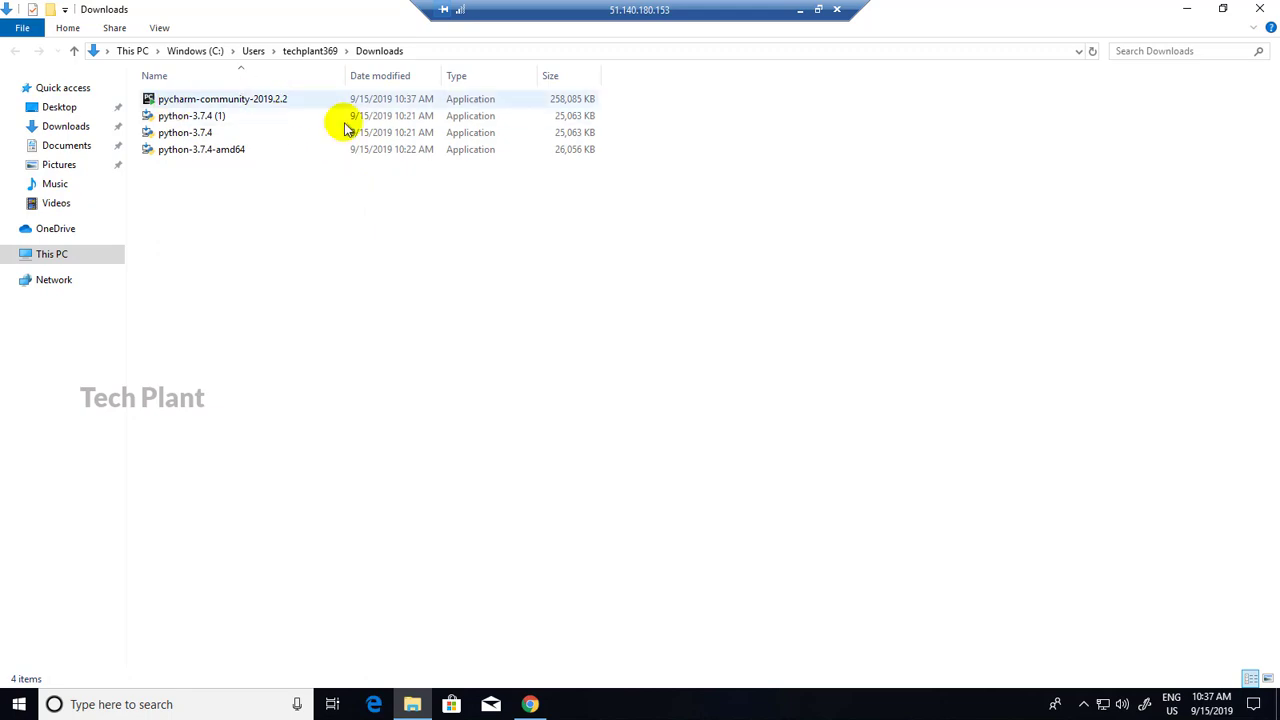
- Run the pycharm-community-2019.2.2 installer and accept the default destination folder
click(320, 98)
ctrl+scroll(268, 173, up, 5)
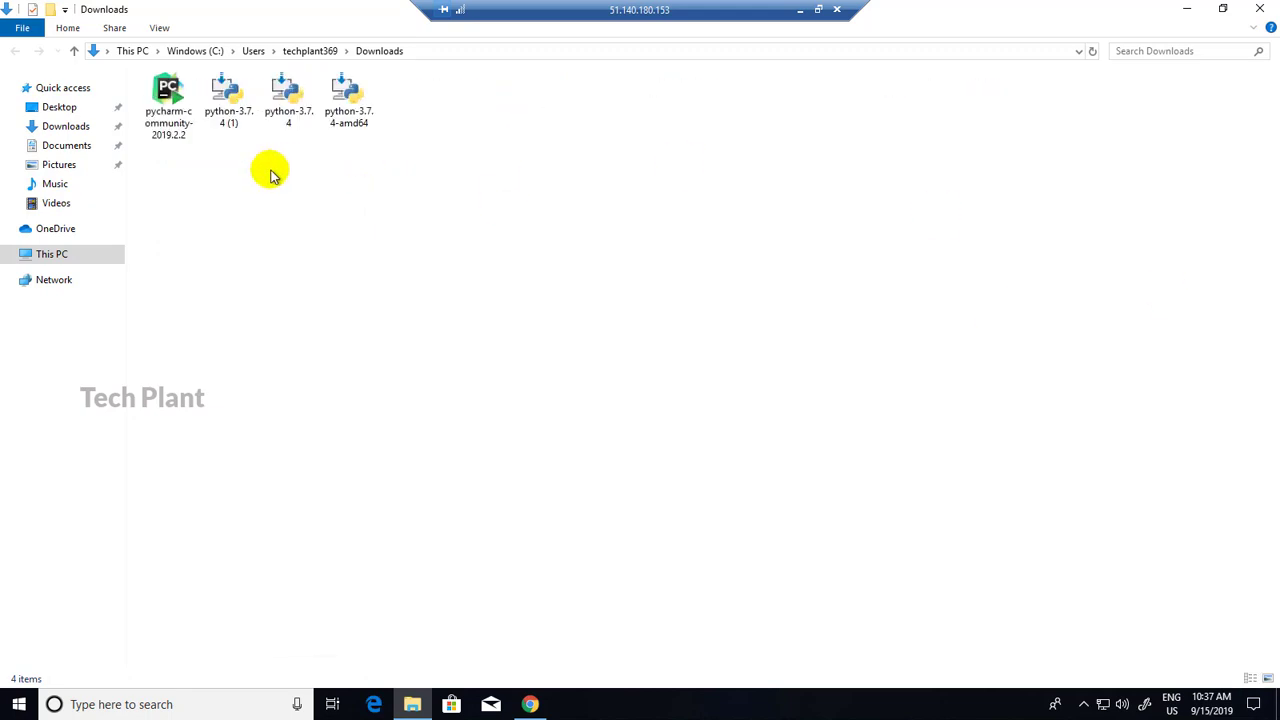
double_click(178, 118)
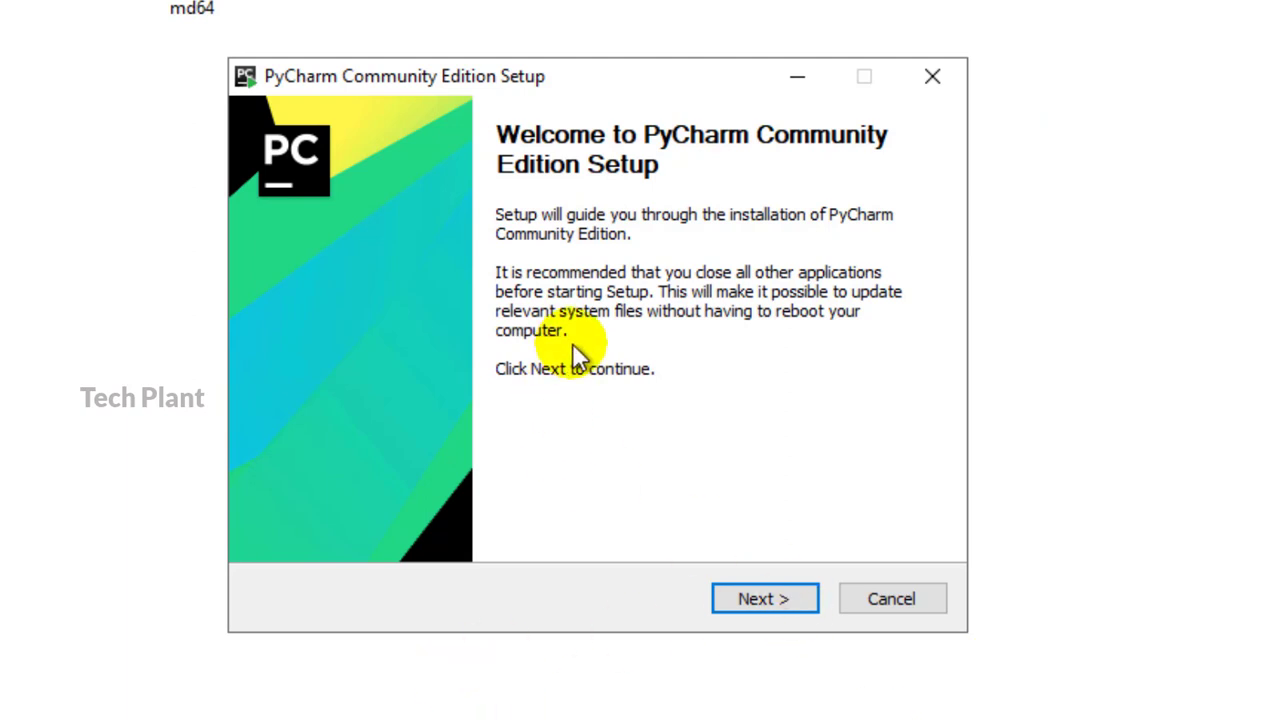
click(740, 600)
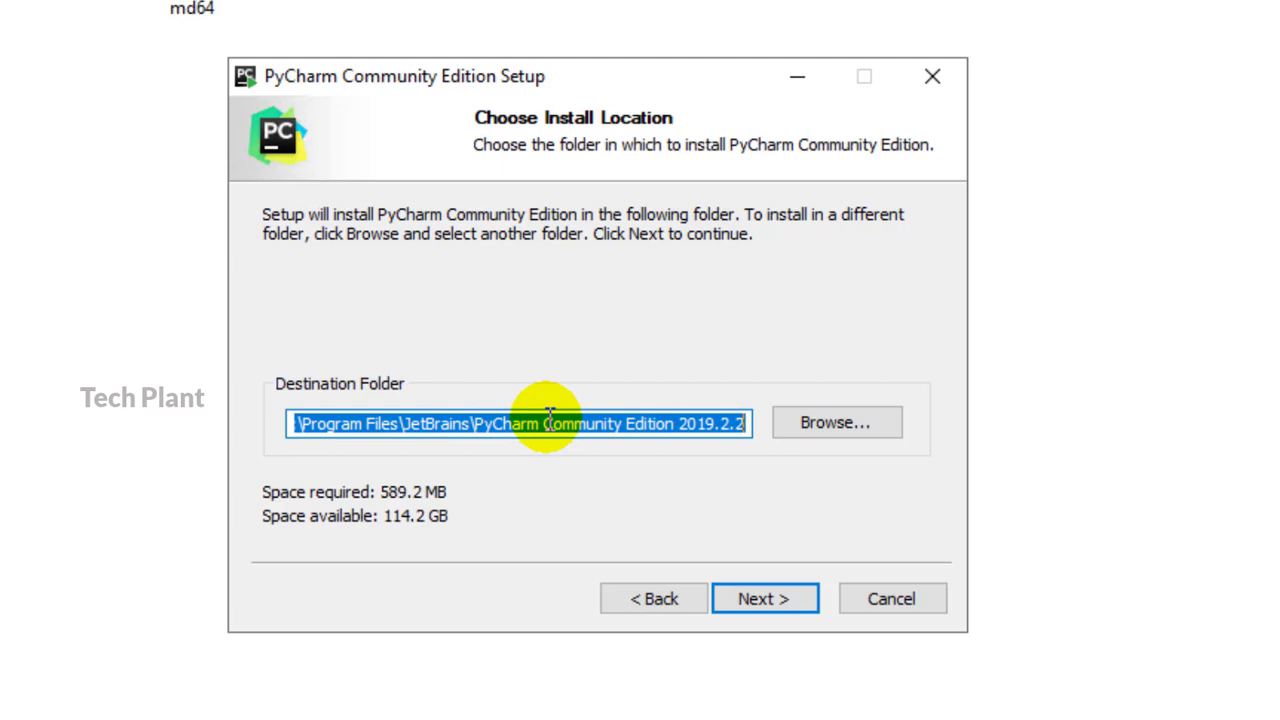
click(761, 598)
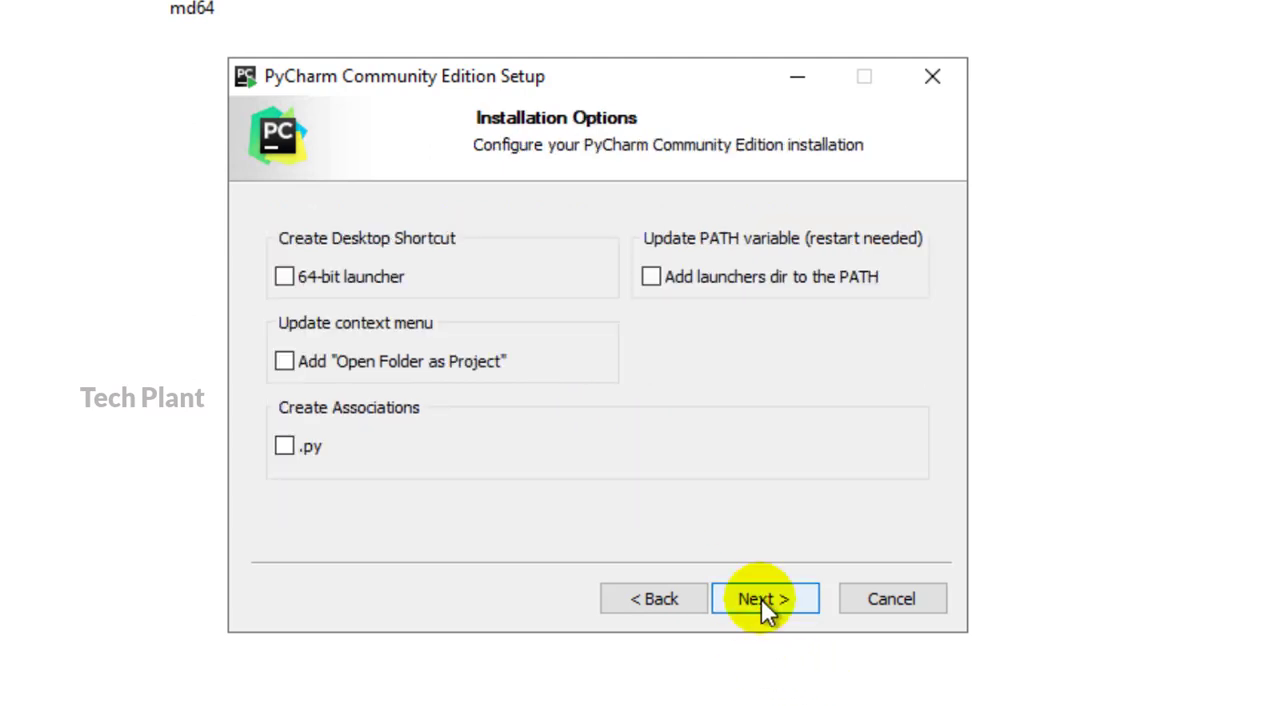
- Enable the 64-bit launcher shortcut, "Open Folder as Project" and the .py association, and install with the JetBrains Start Menu folder
click(286, 277)
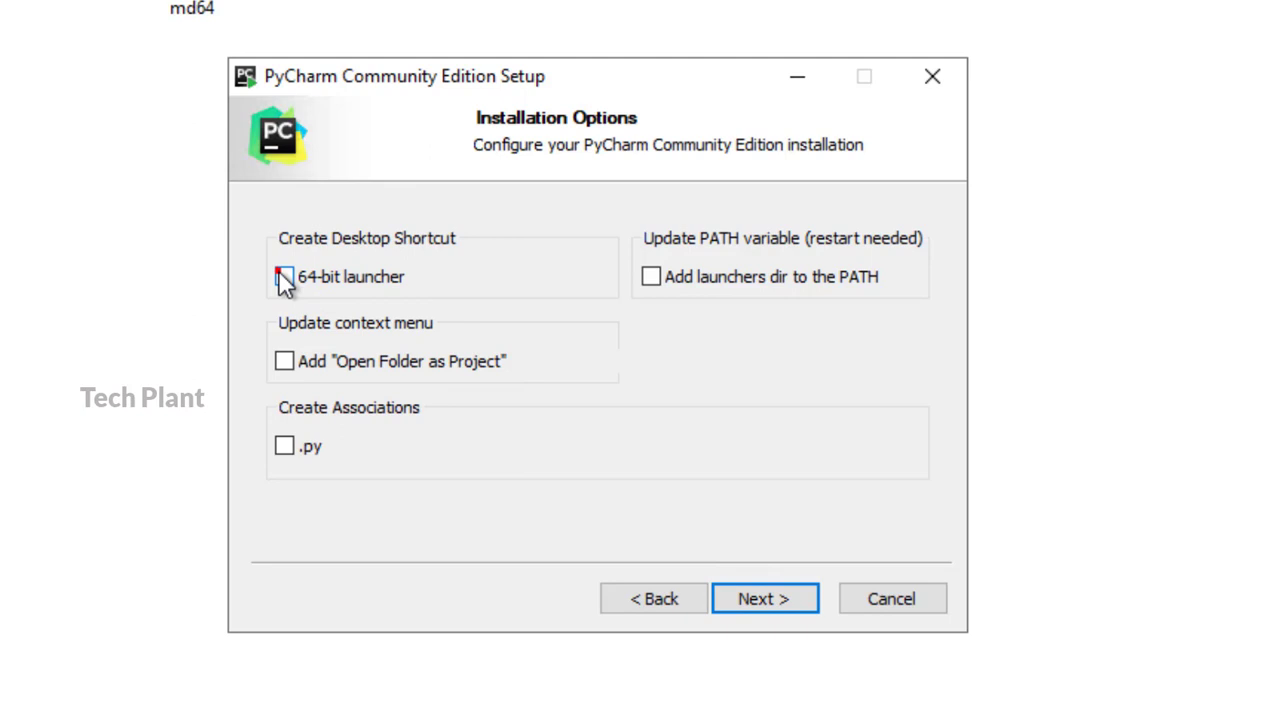
click(285, 361)
click(284, 446)
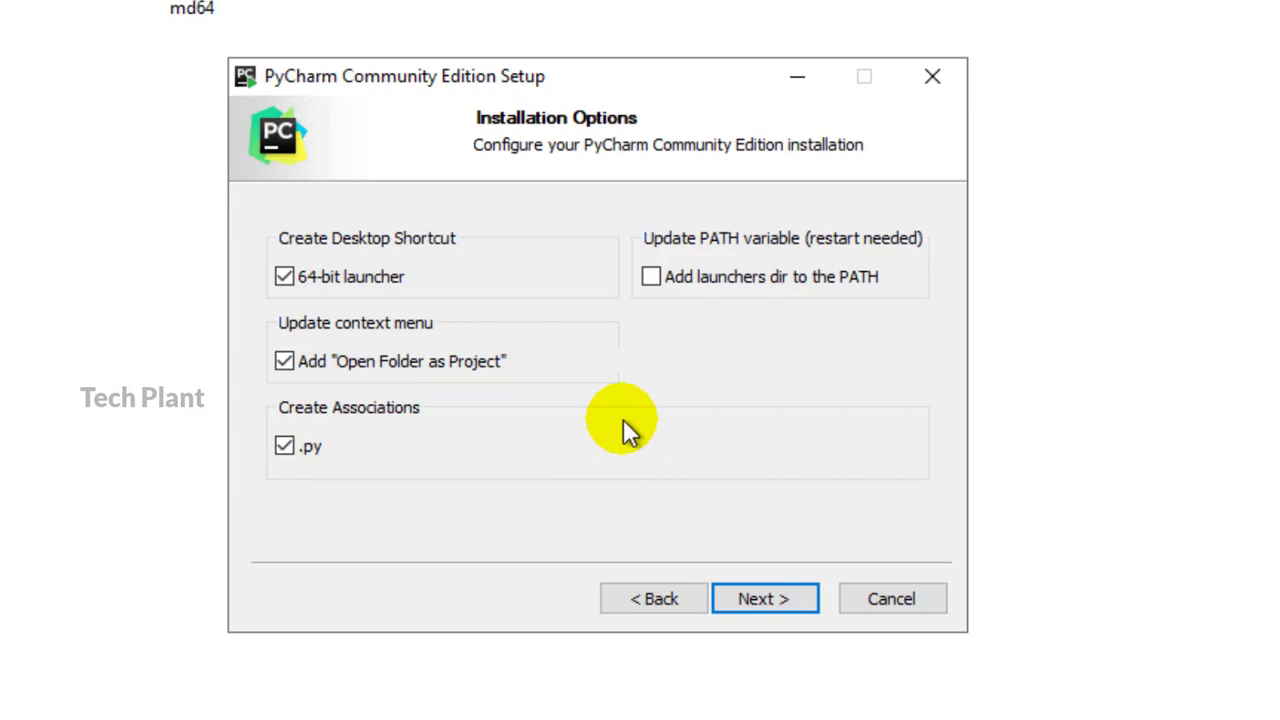
click(796, 594)
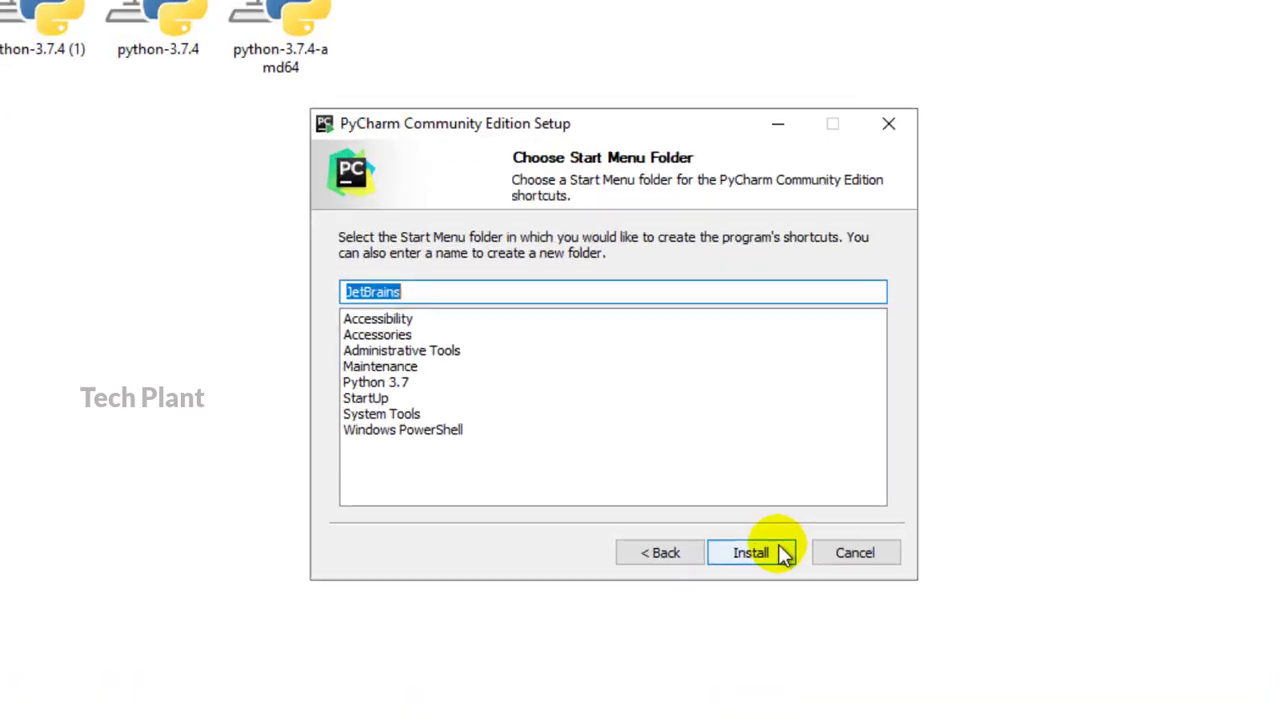
click(752, 552)
click(405, 293)
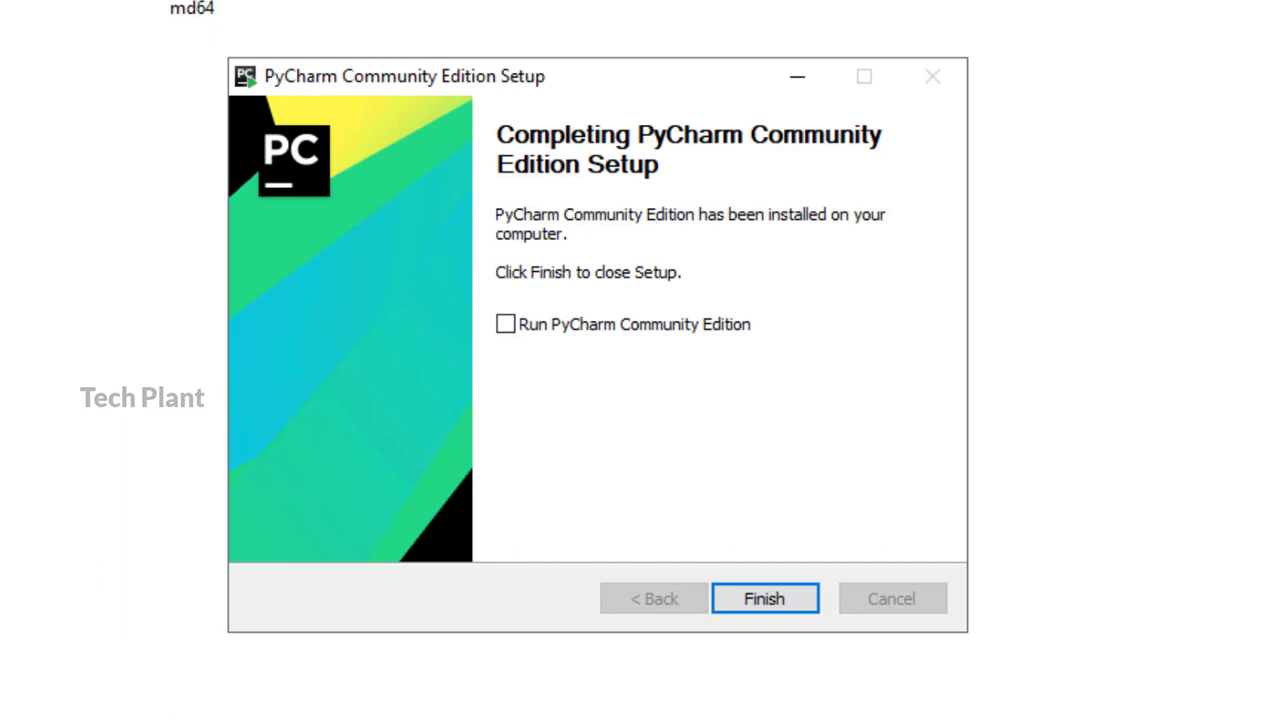
- Finish the setup with Run PyCharm Community Edition enabled and close the Downloads folder window
click(507, 322)
click(775, 603)
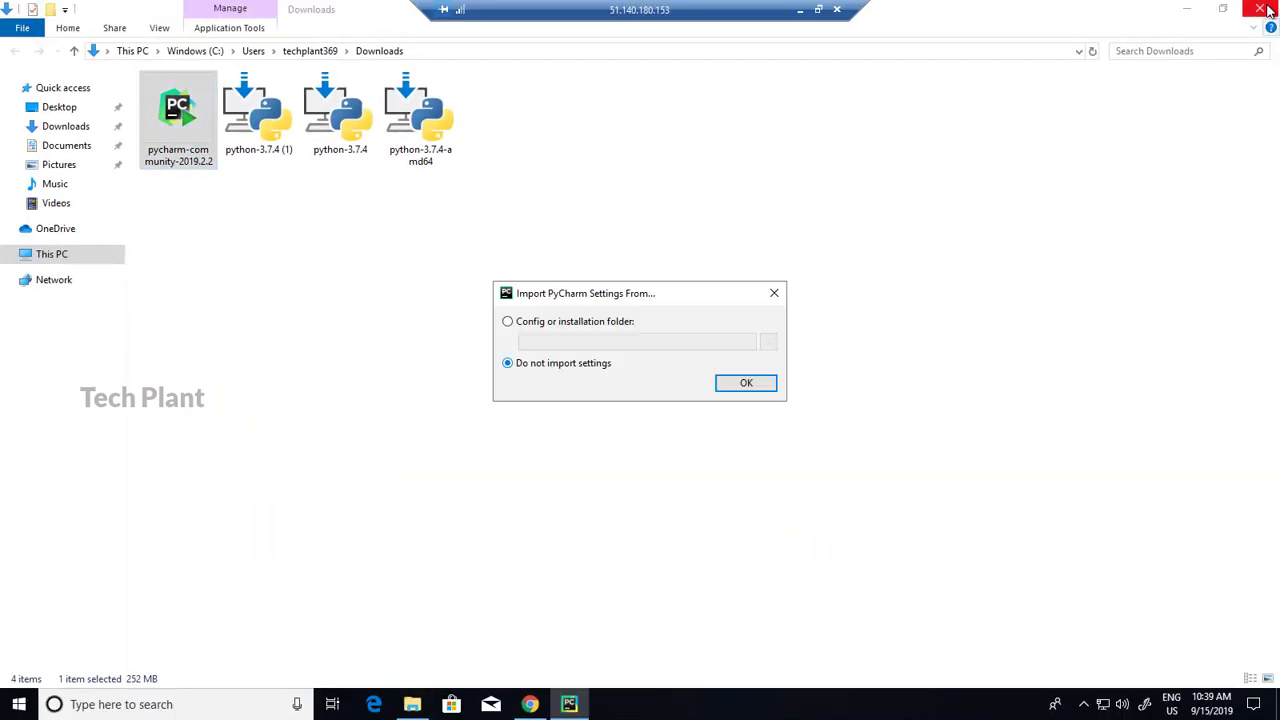
click(1262, 9)
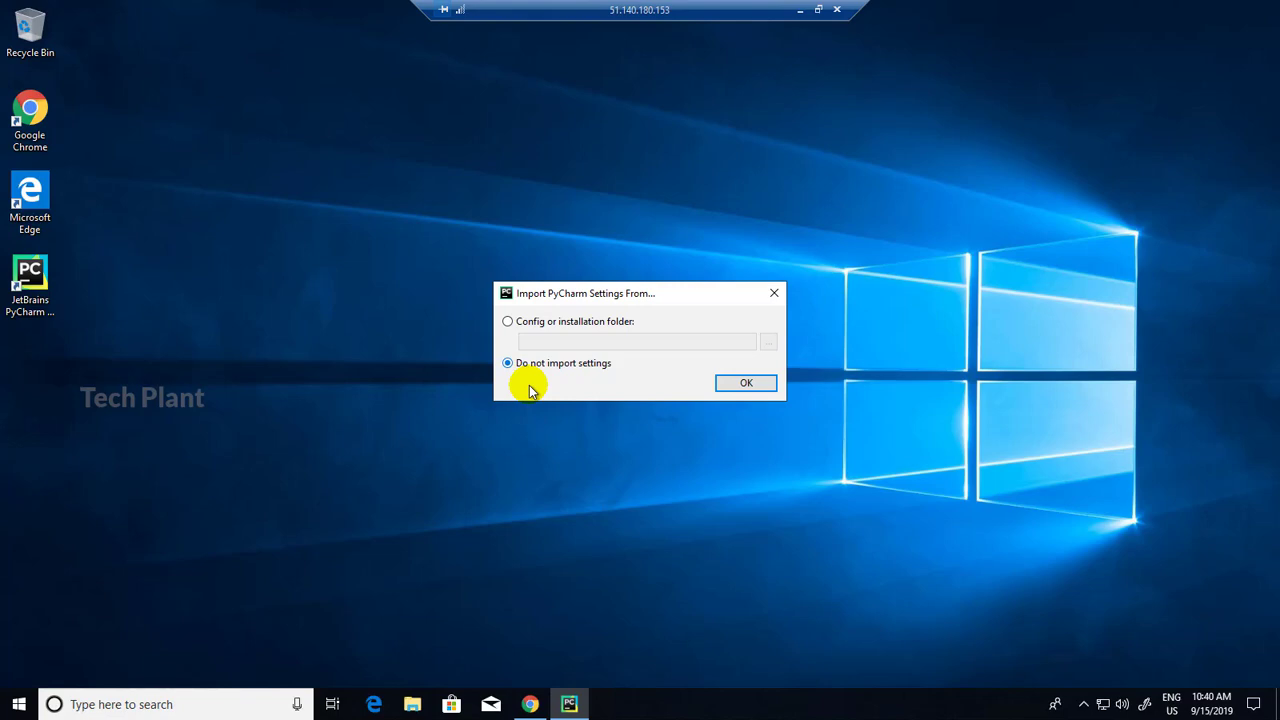
- Start PyCharm without importing settings and accept the JetBrains Privacy Policy terms
click(743, 381)
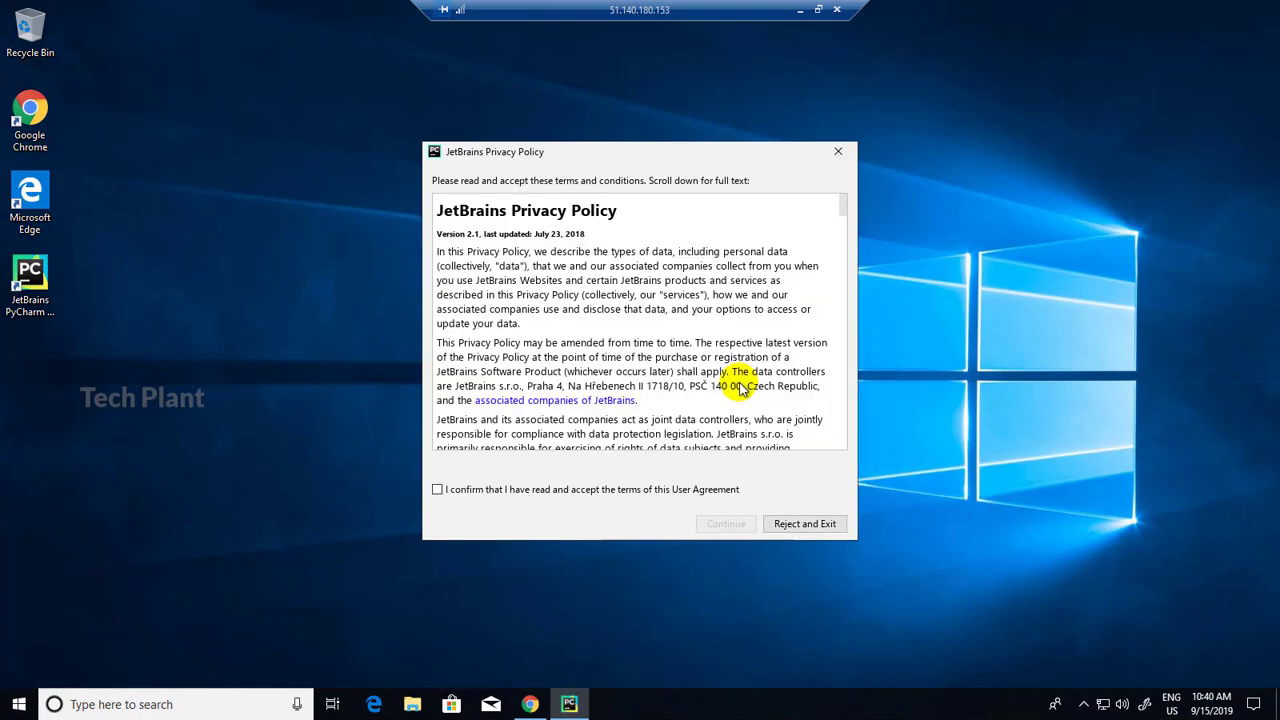
scroll(690, 390, down, 10)
scroll(690, 390, down, 5)
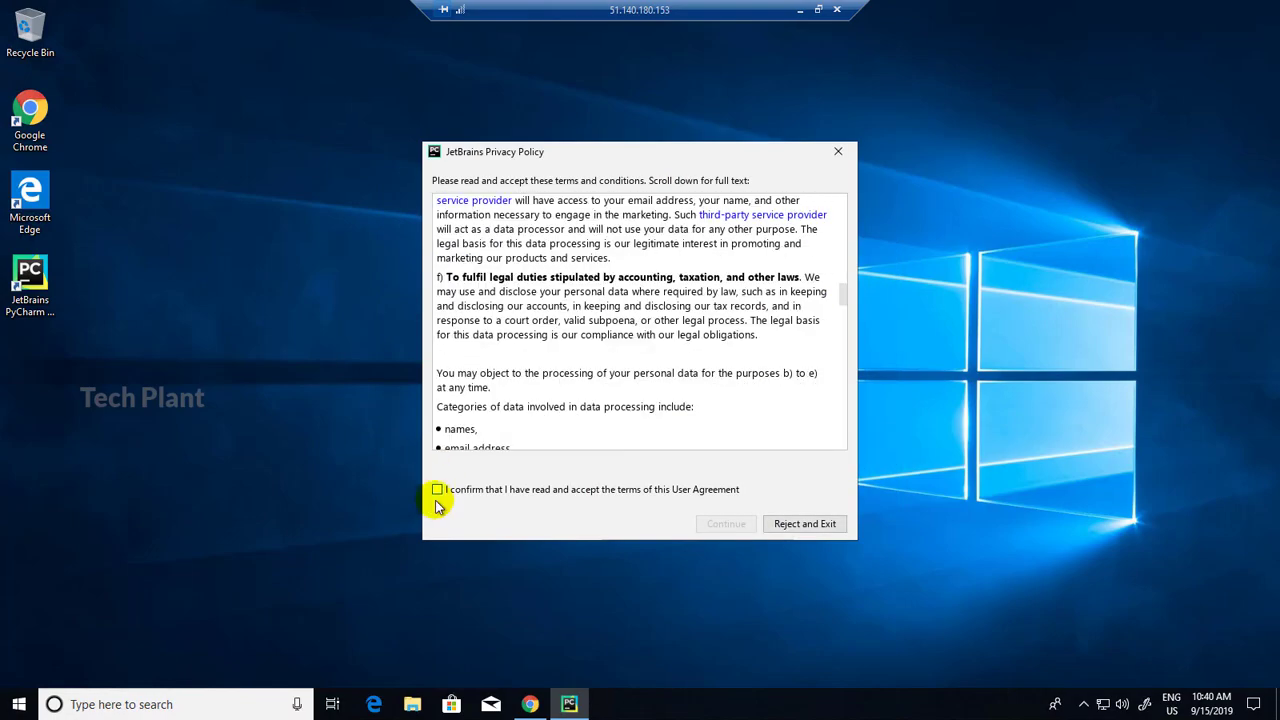
click(437, 489)
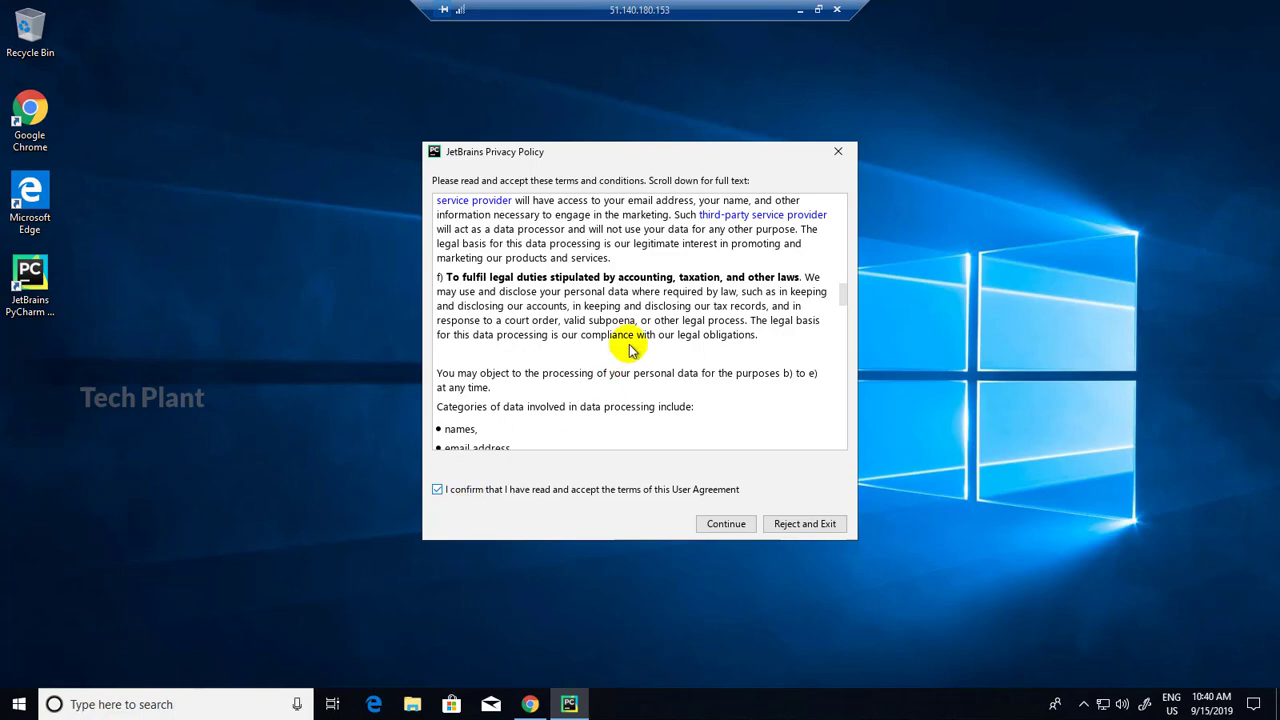
scroll(634, 345, down, 10)
scroll(688, 420, down, 5)
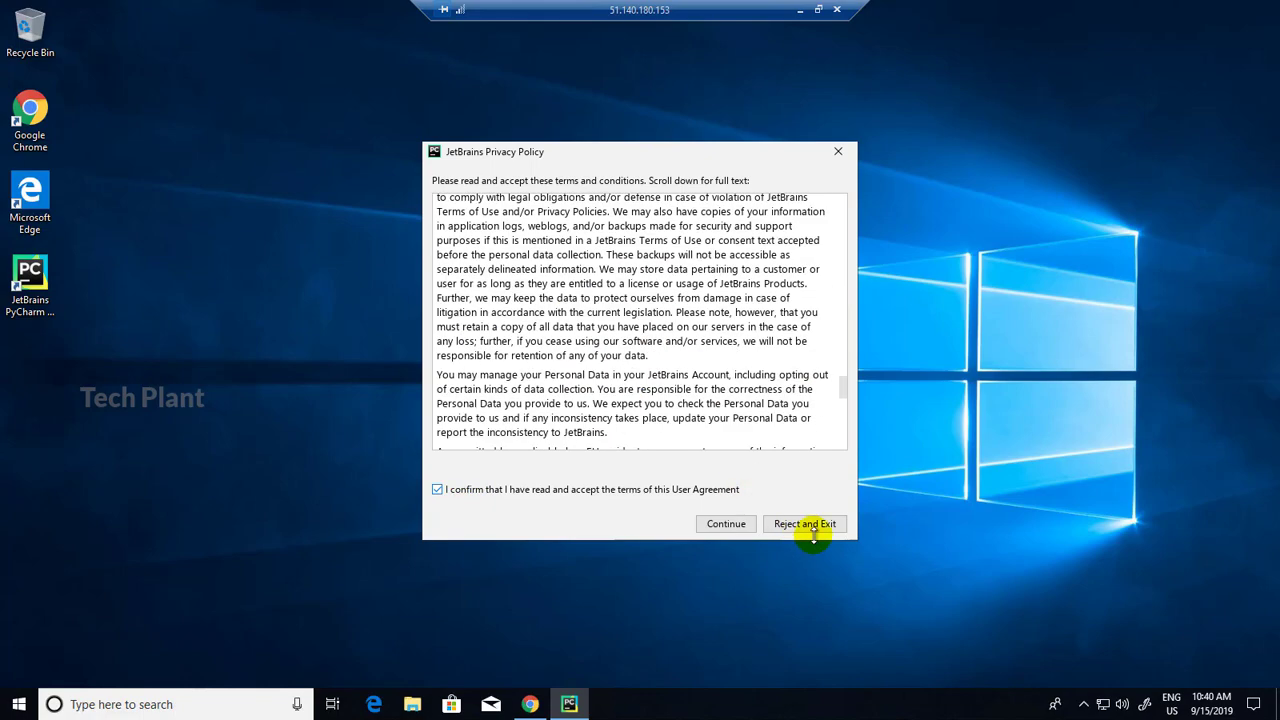
click(716, 526)
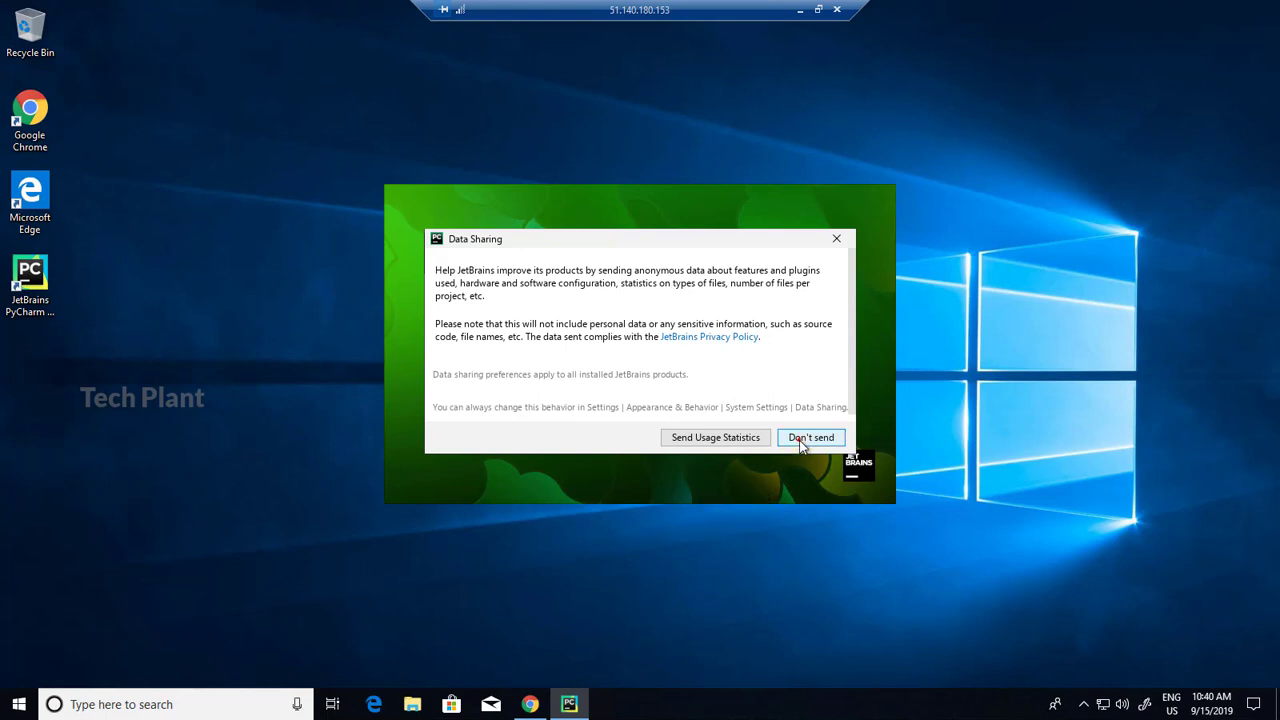
- Decline sending usage statistics and complete the initial customization with the Darcula theme and no featured plugins
click(809, 439)
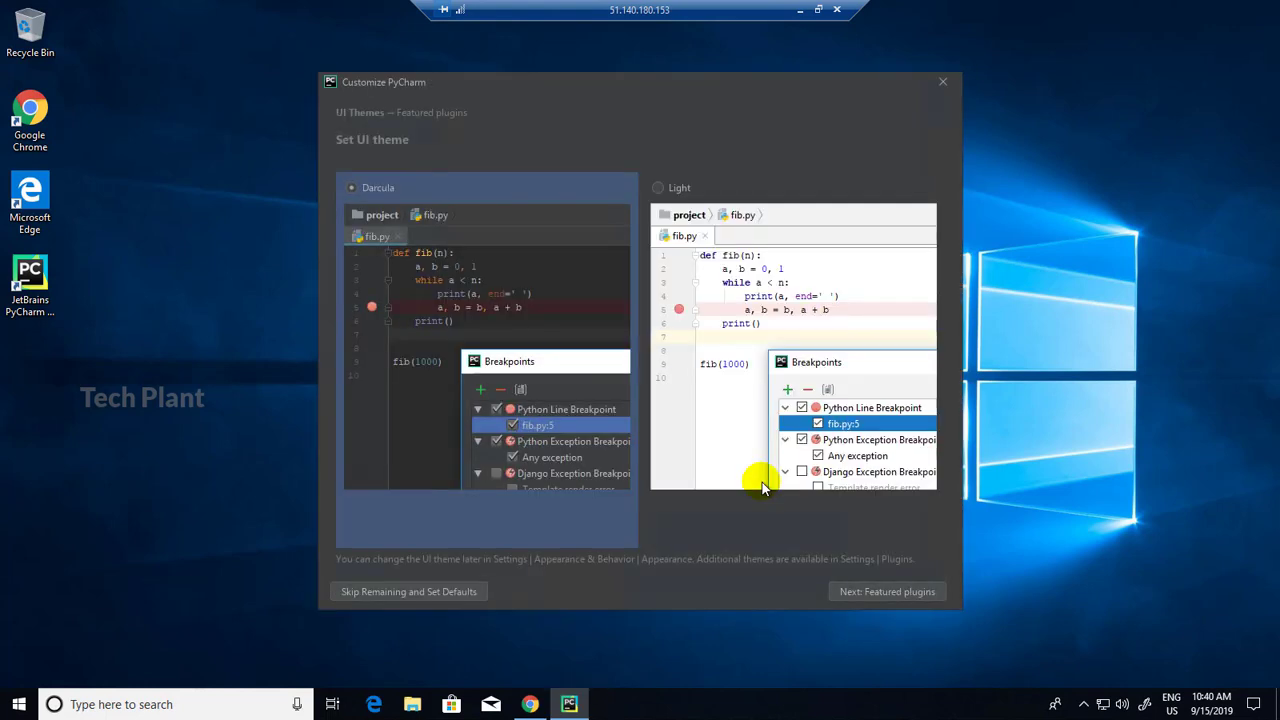
key(Return)
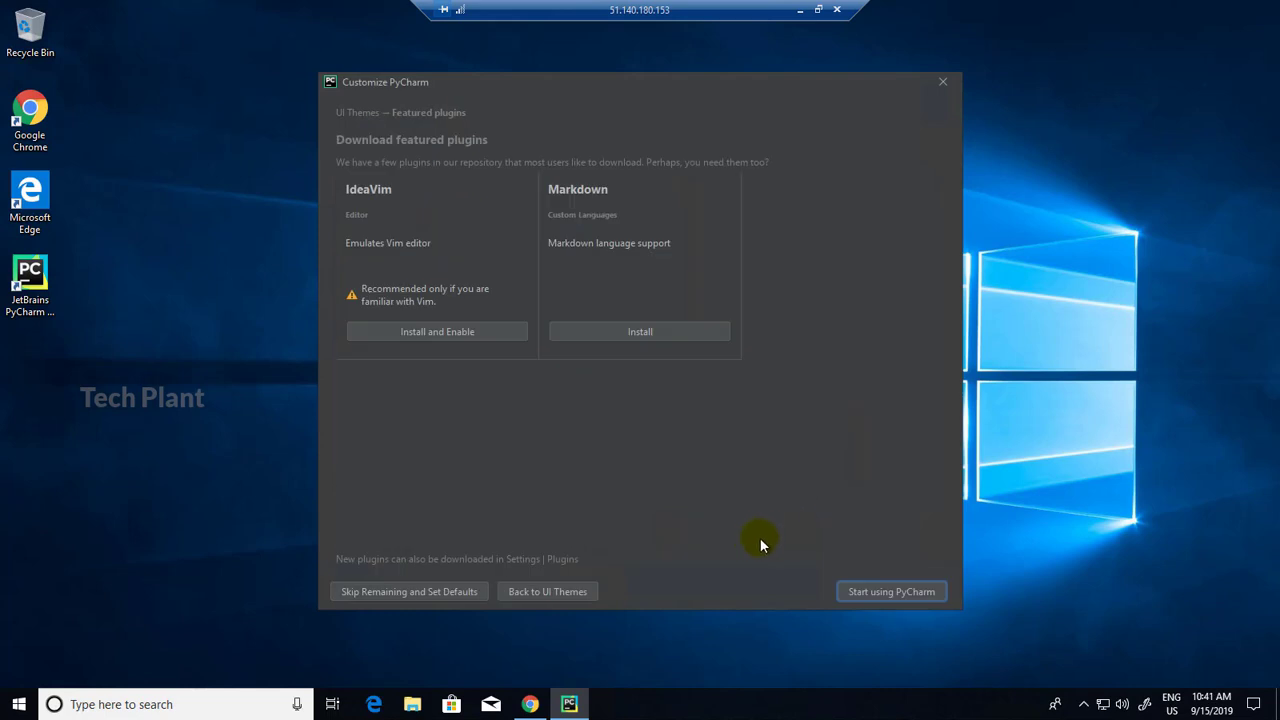
click(888, 591)
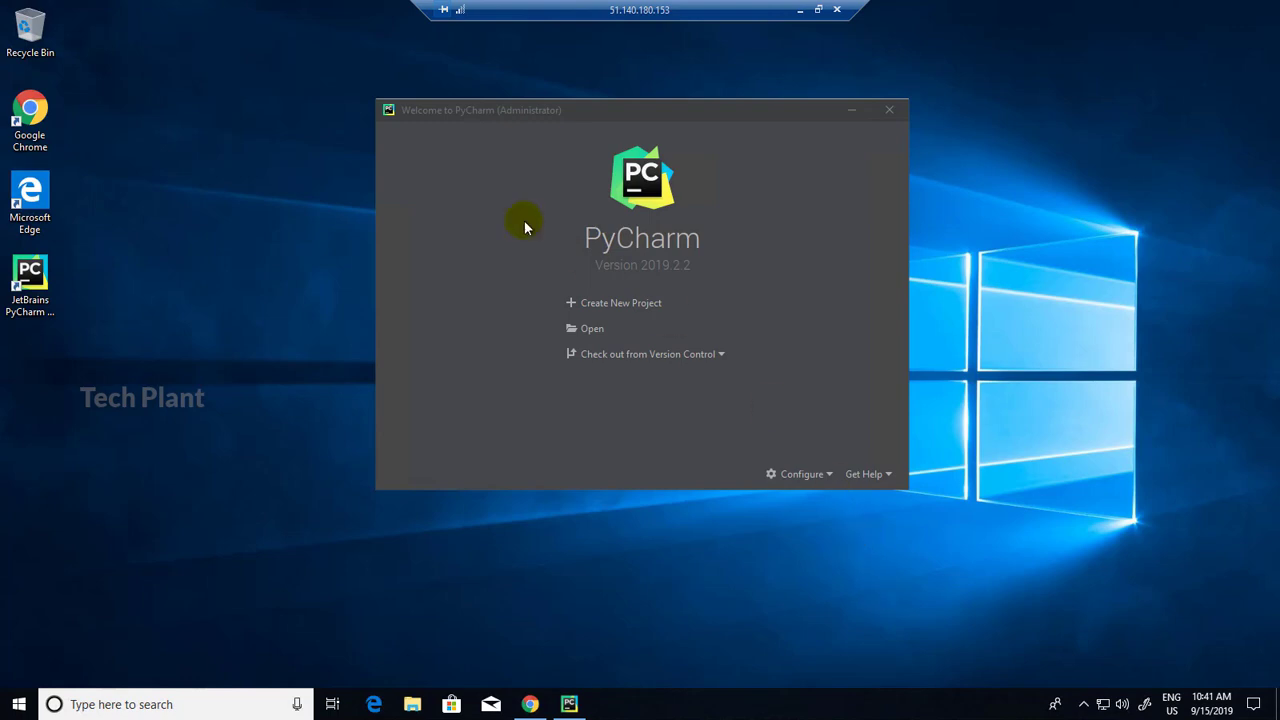
- Create a new project named test in the PycharmProjects folder with a new Virtualenv environment
click(607, 310)
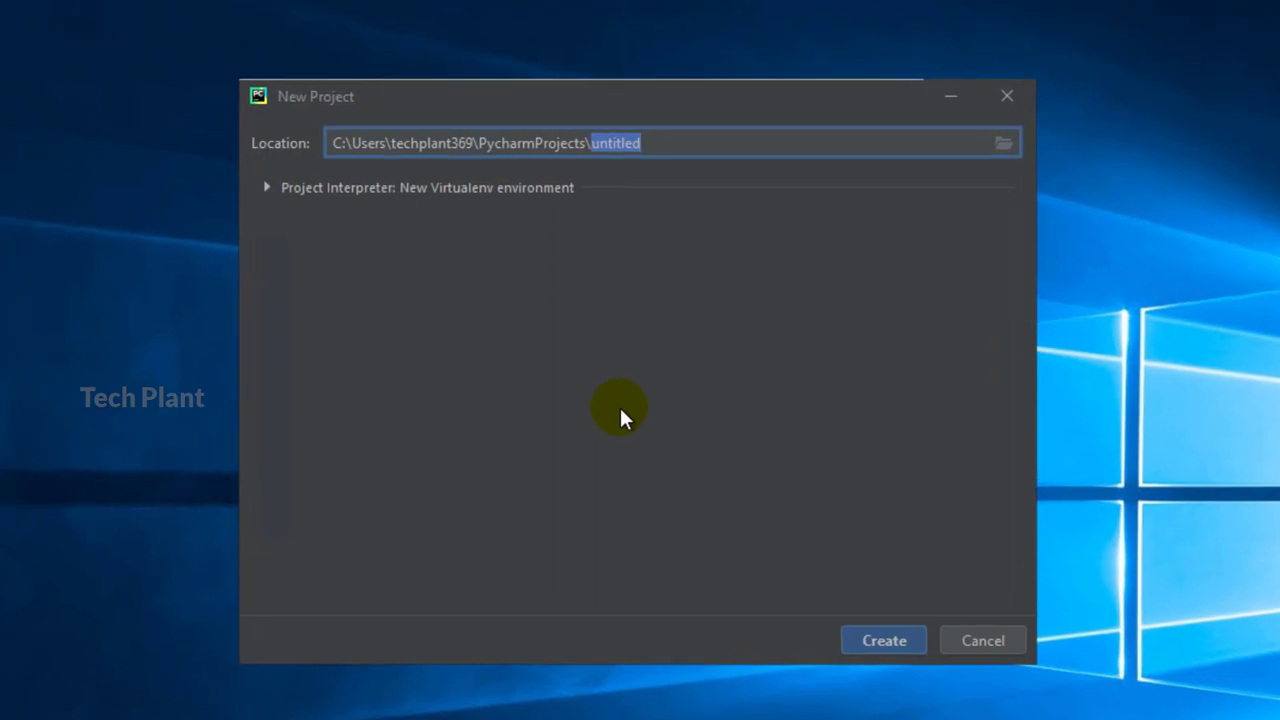
text(test)
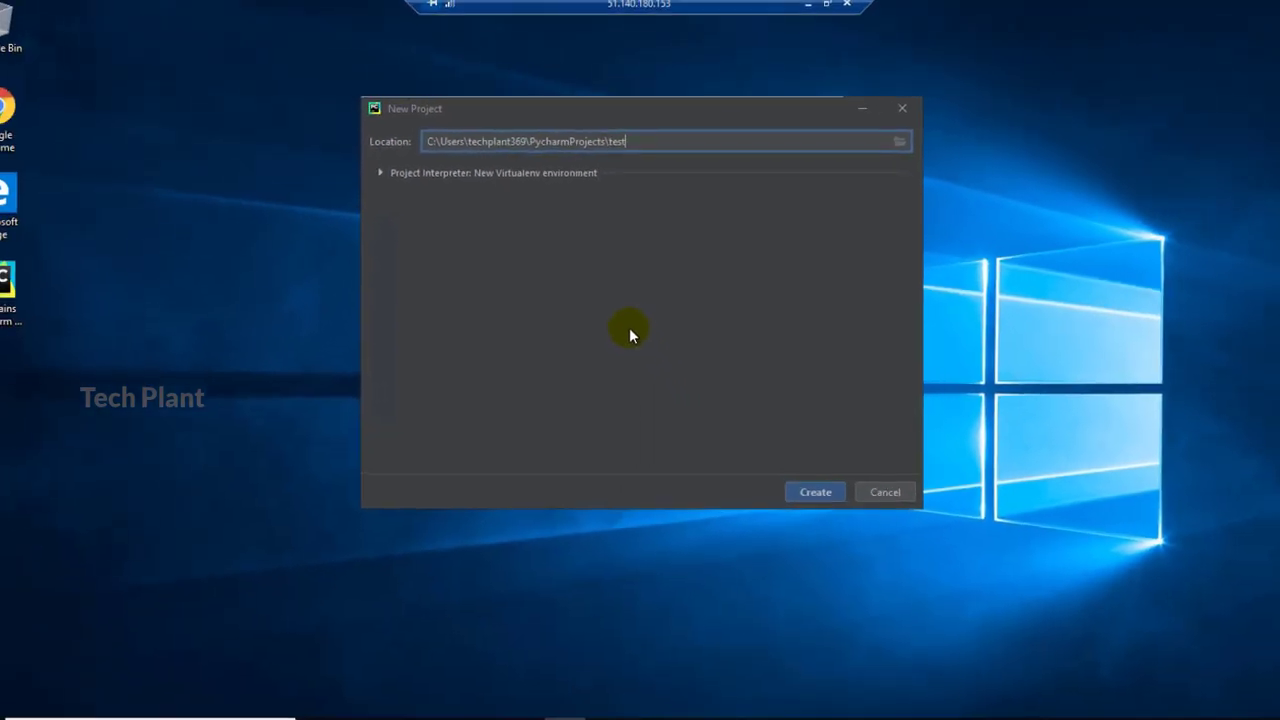
click(807, 474)
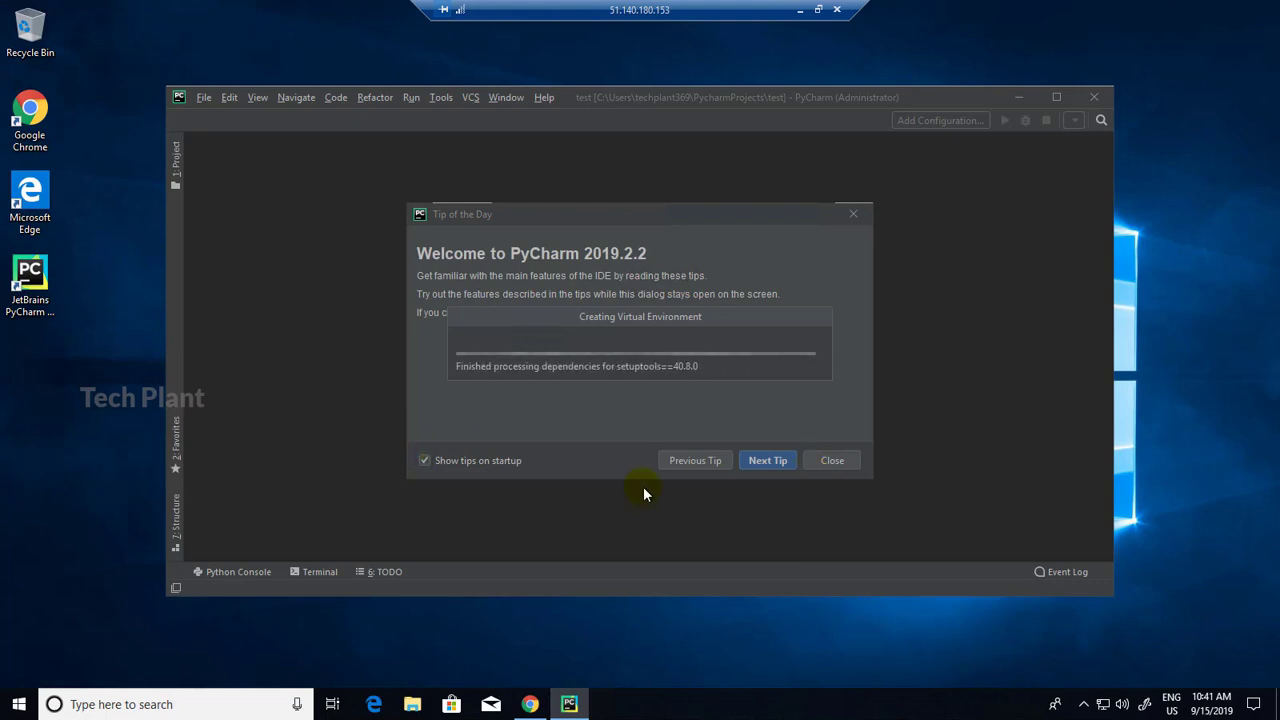
- Dismiss the Tip of the Day with tips on startup turned off, and maximize the project window
click(617, 458)
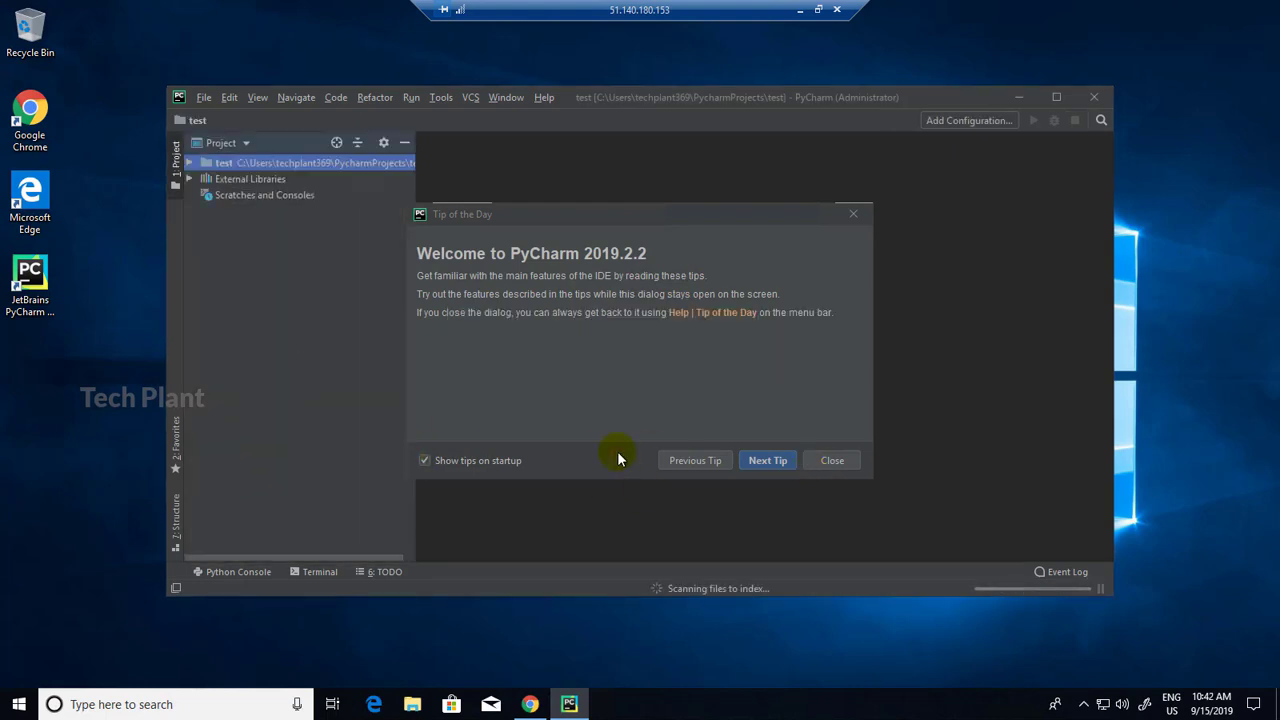
click(430, 461)
click(832, 460)
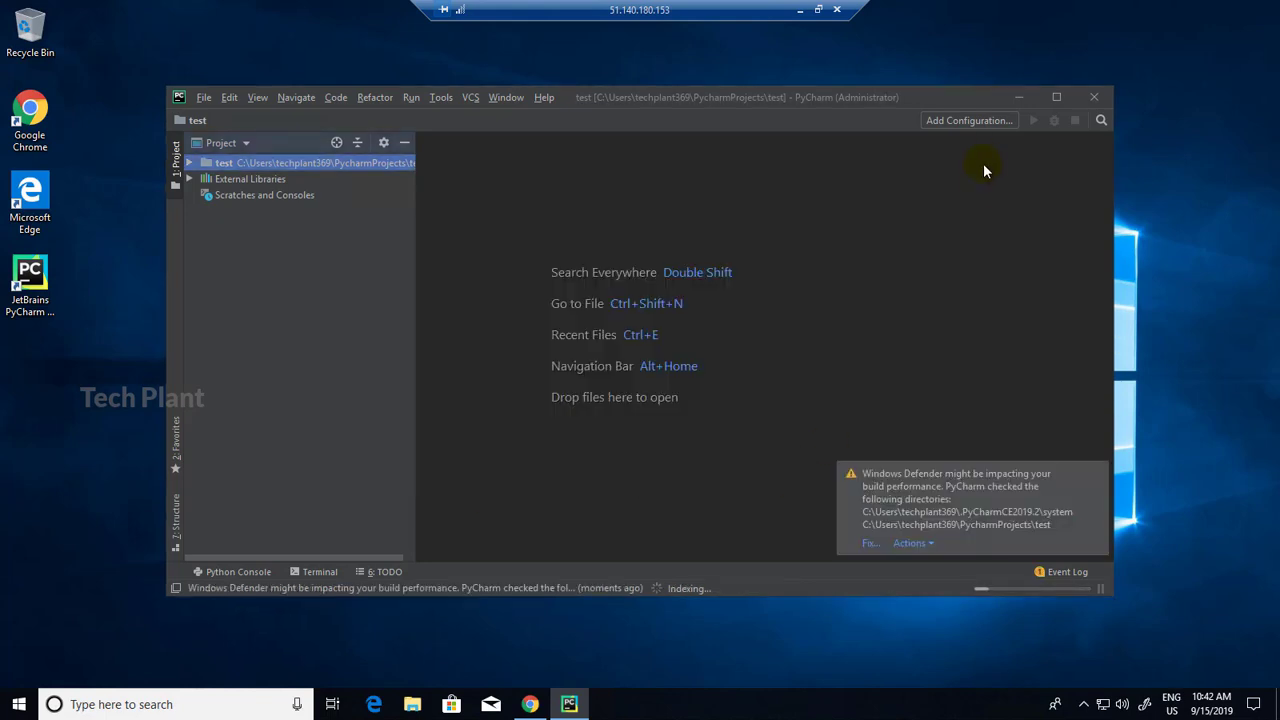
click(1054, 97)
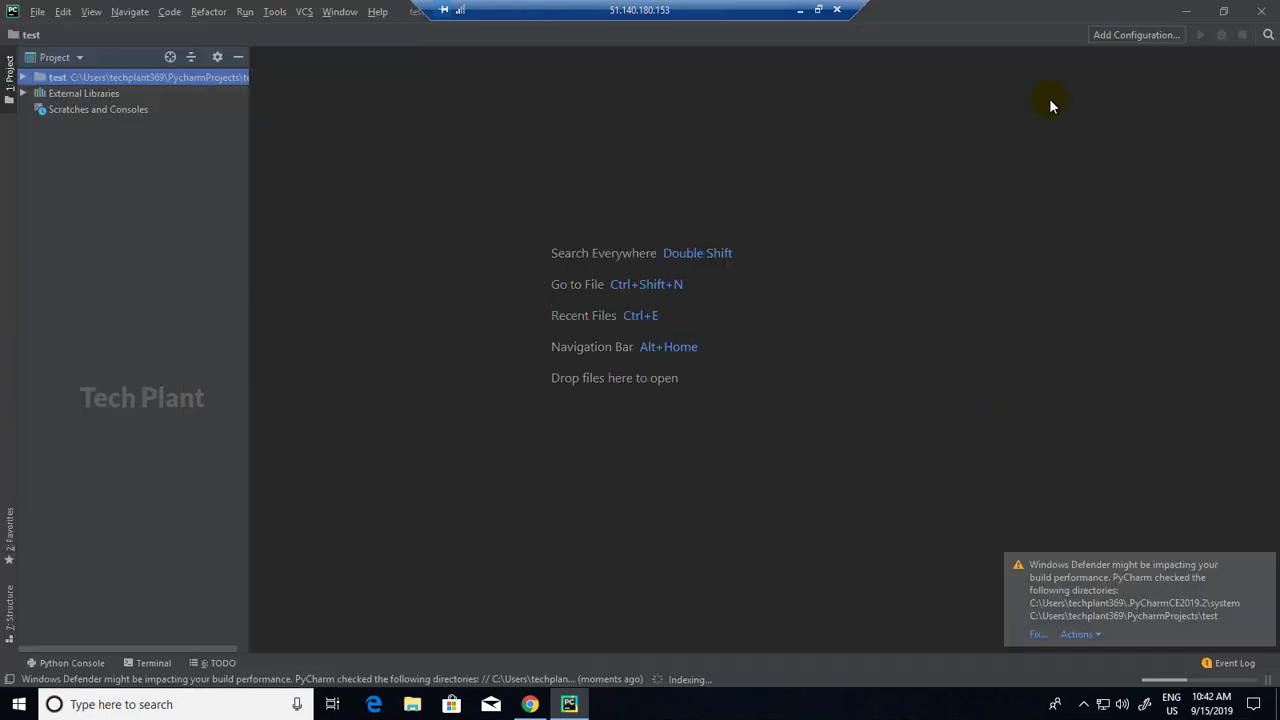
- Expand the test project and examine the Scripts and Lib folders inside venv, then collapse venv
click(23, 78)
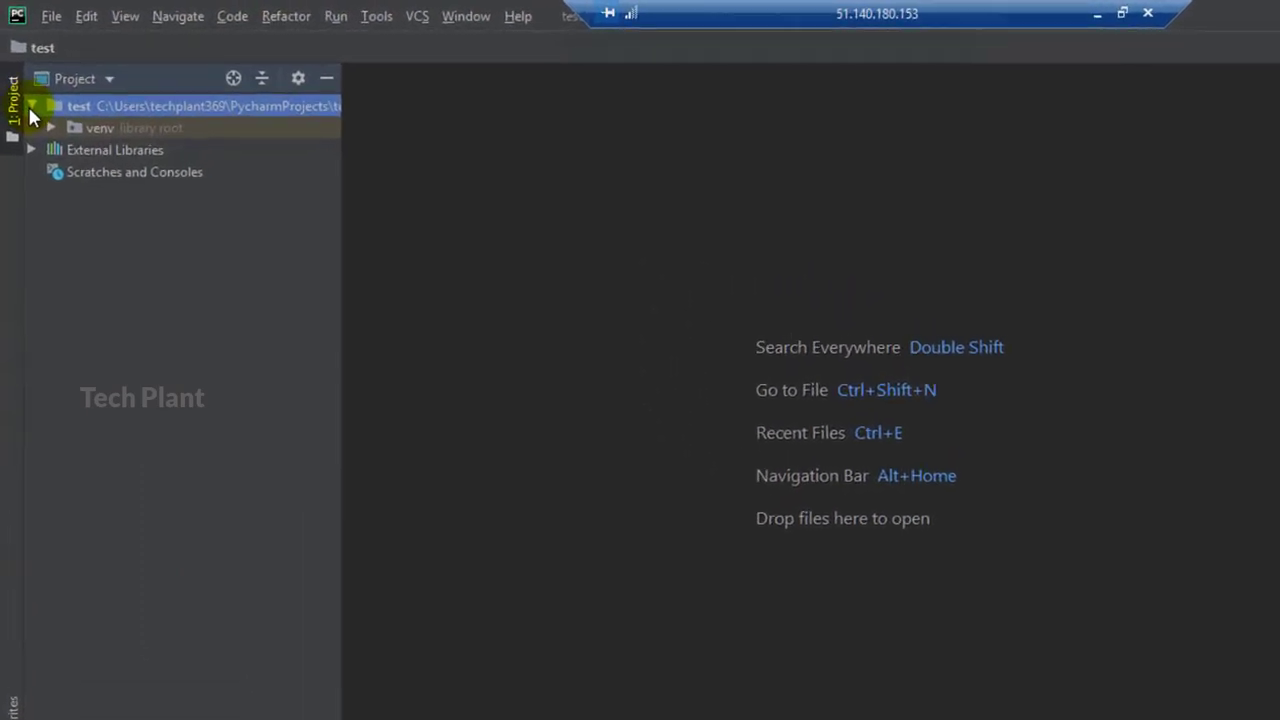
click(37, 93)
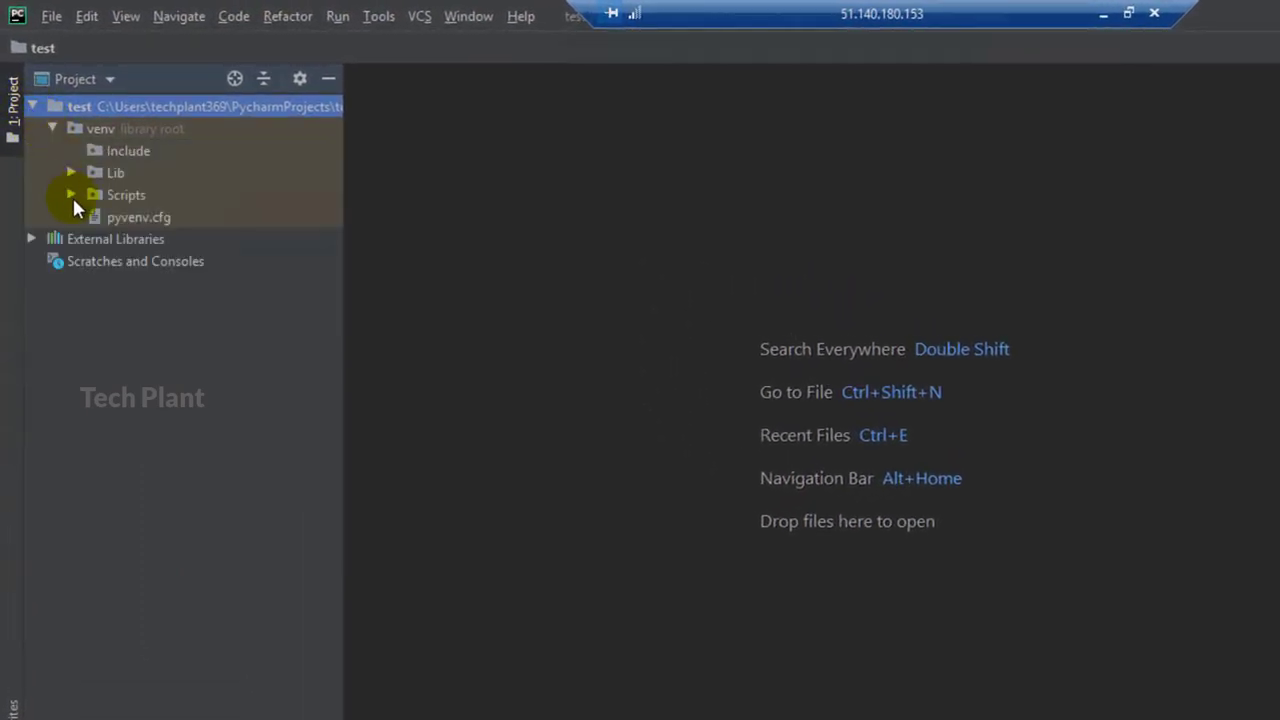
click(70, 194)
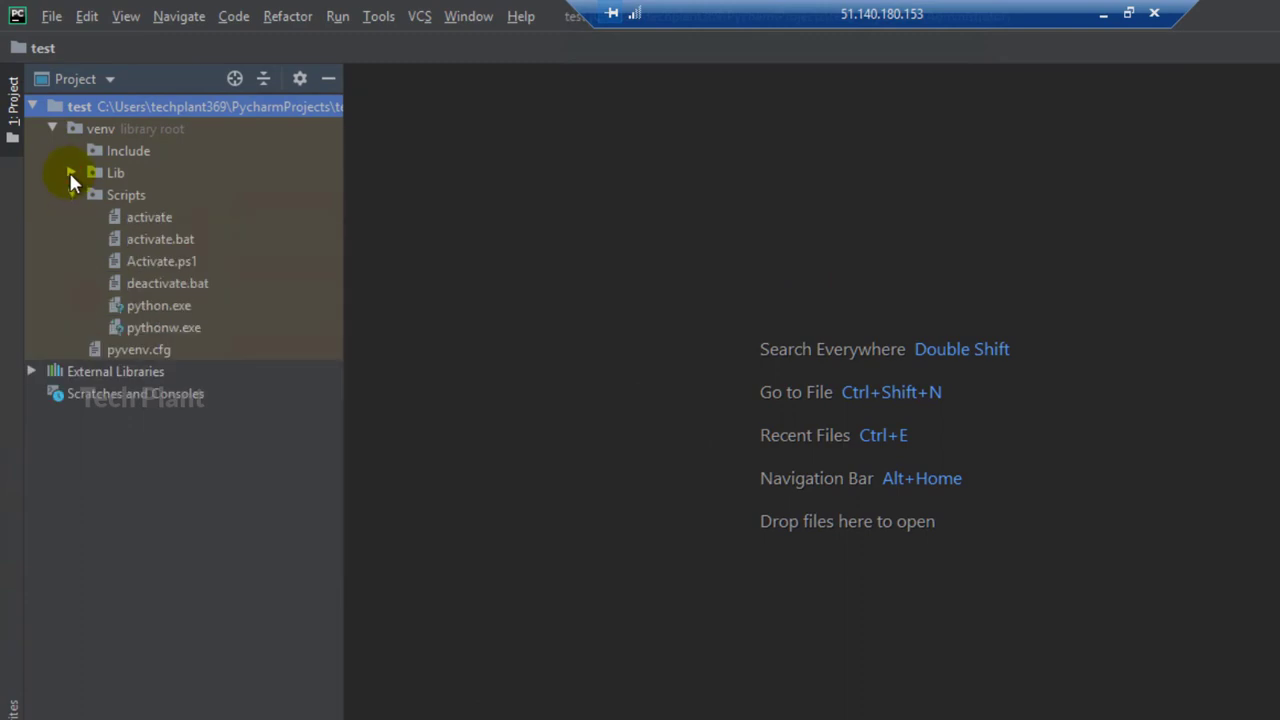
click(71, 172)
click(71, 172)
click(53, 128)
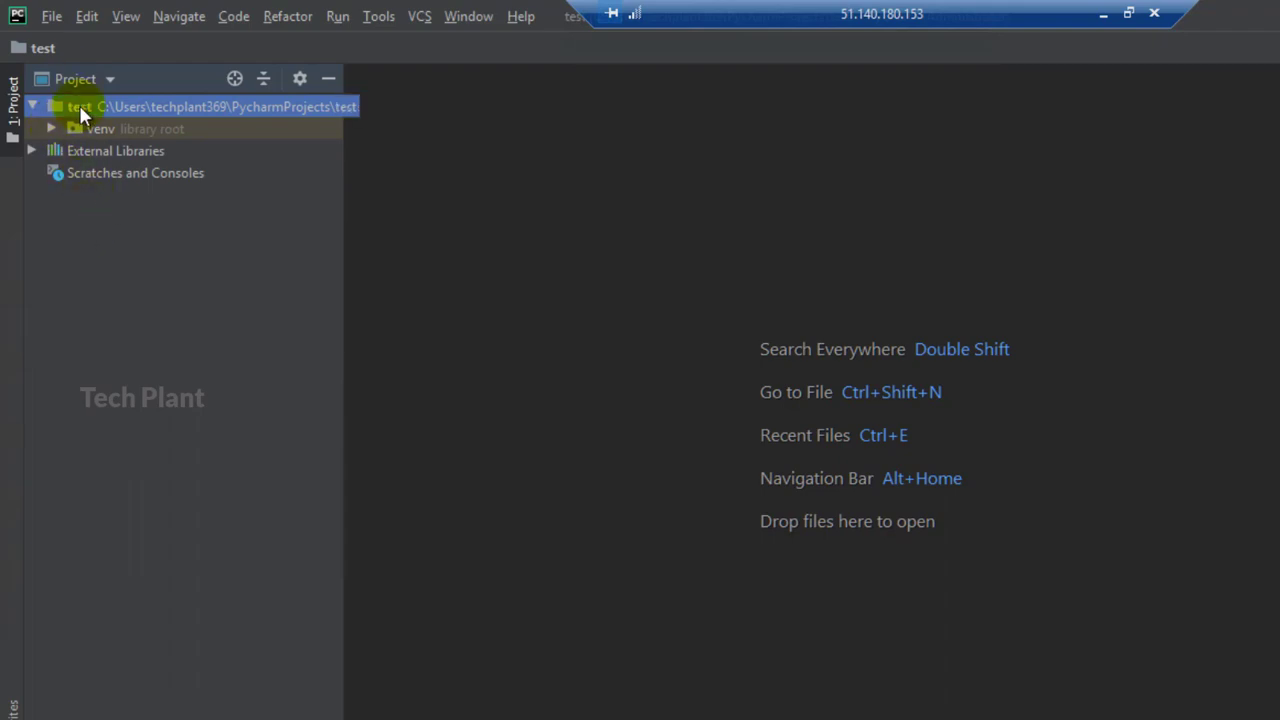
- Create a new Python file named techplant in the root of the test project
right_click(79, 105)
click(621, 192)
right_click(135, 102)
mouse_move(195, 117)
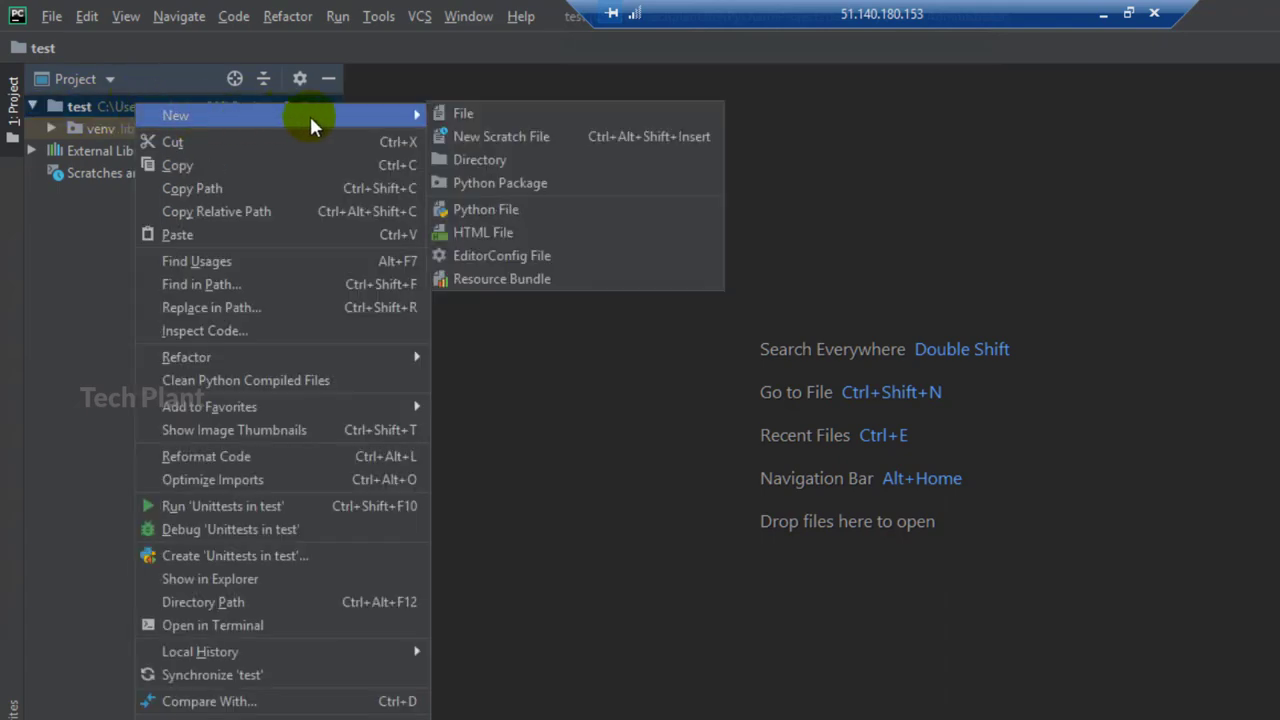
click(529, 204)
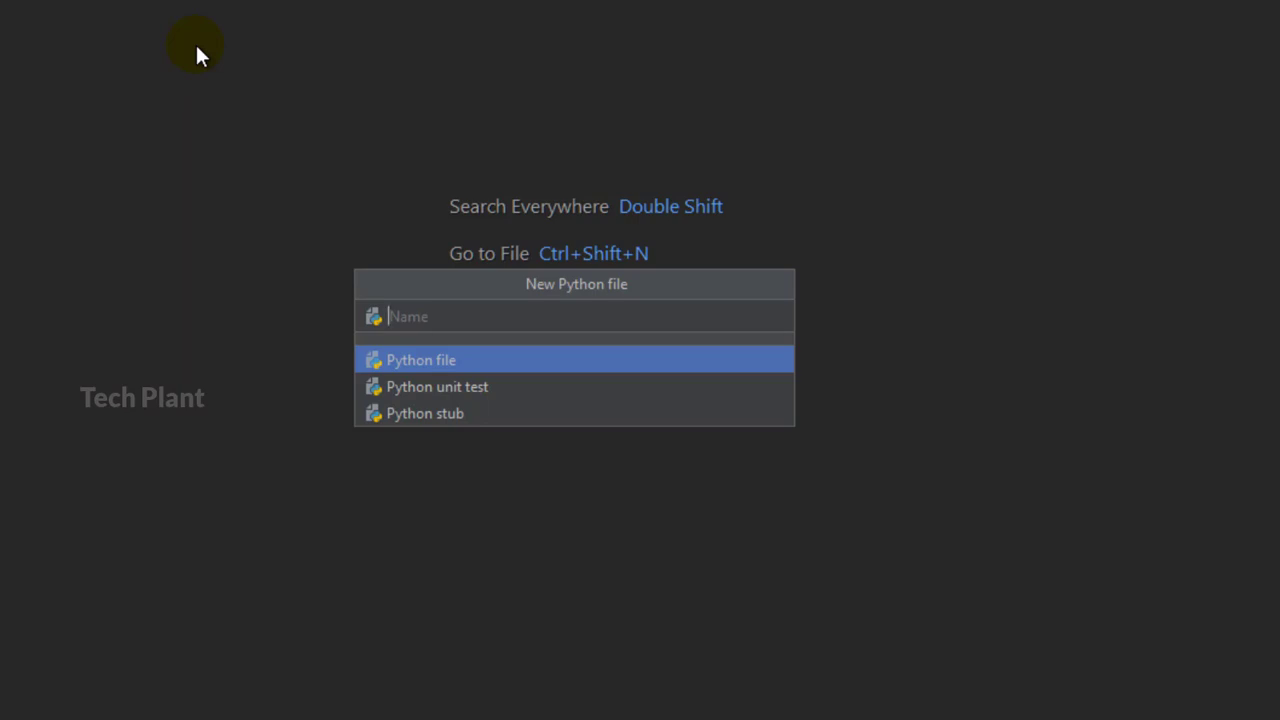
text(techplant)
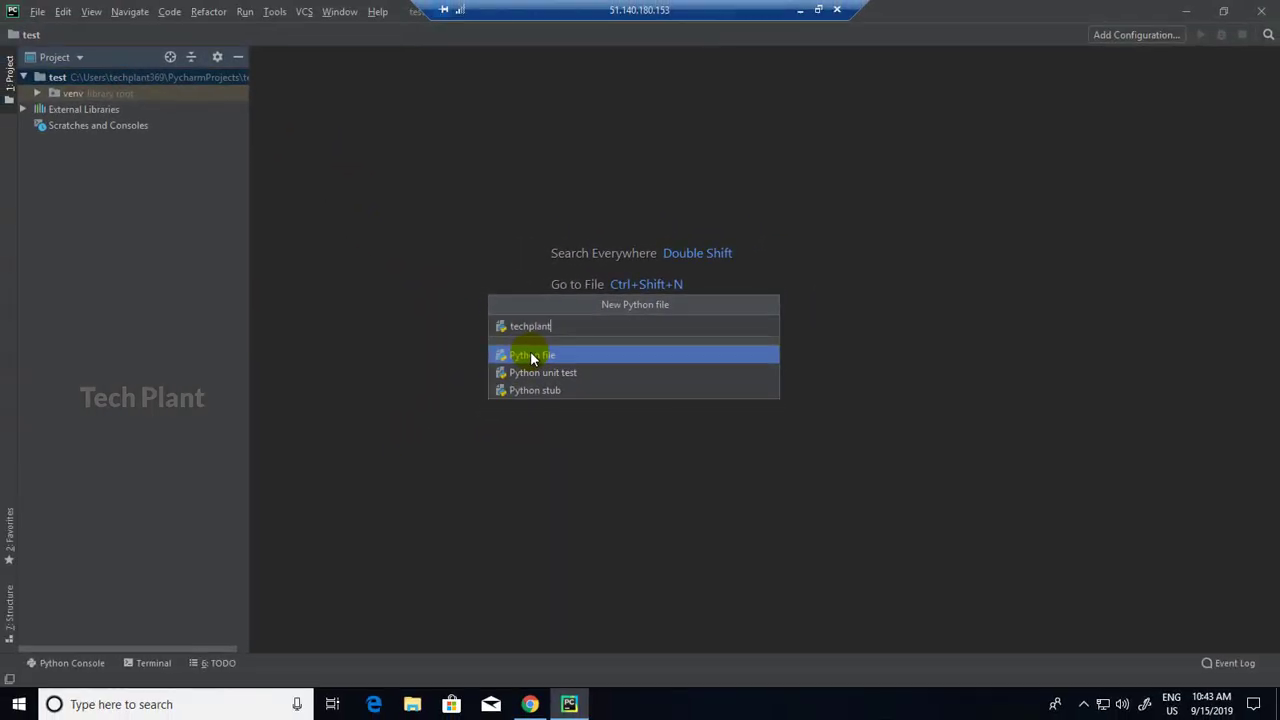
click(530, 354)
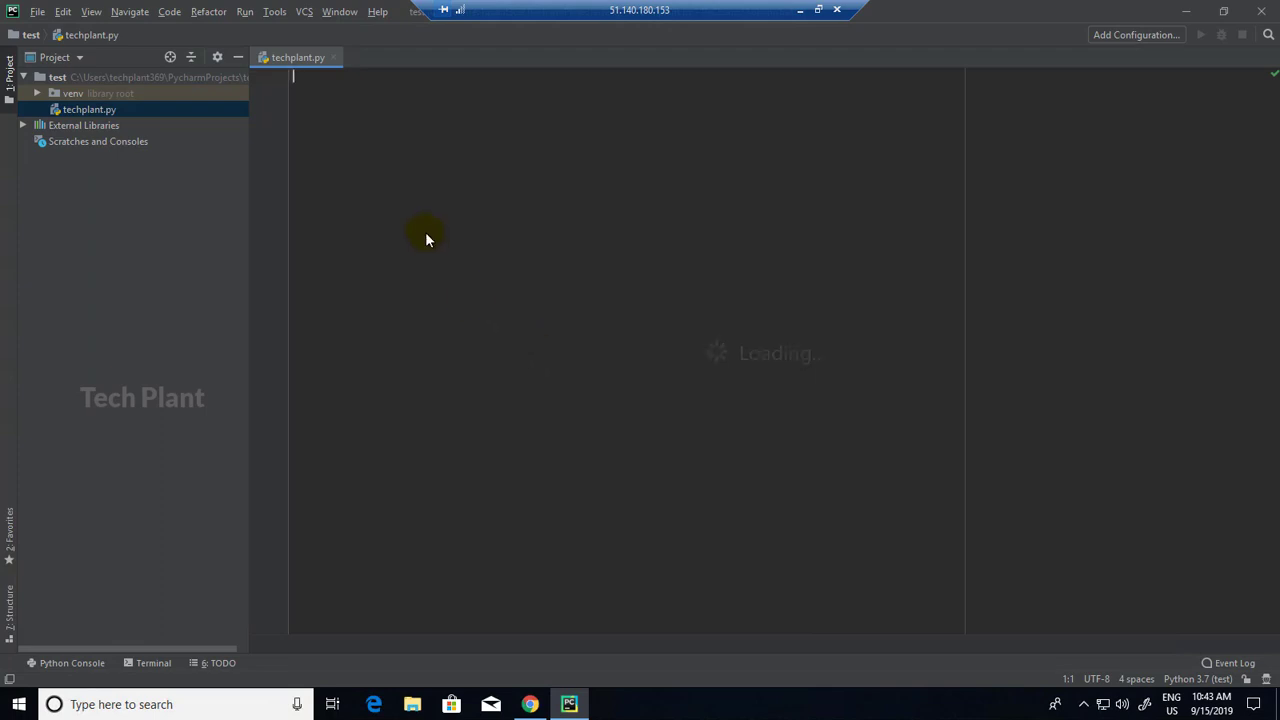
- Write print("Hello techplant") on the first line of techplant.py
click(373, 89)
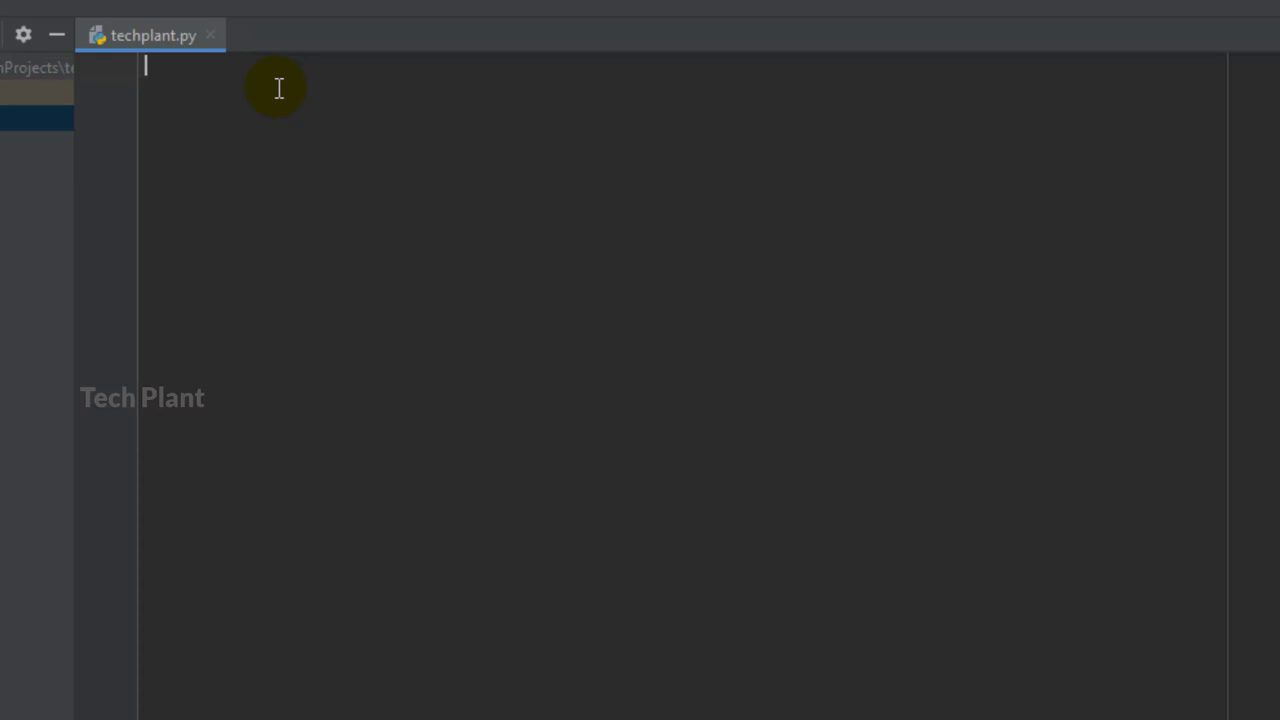
text(print)
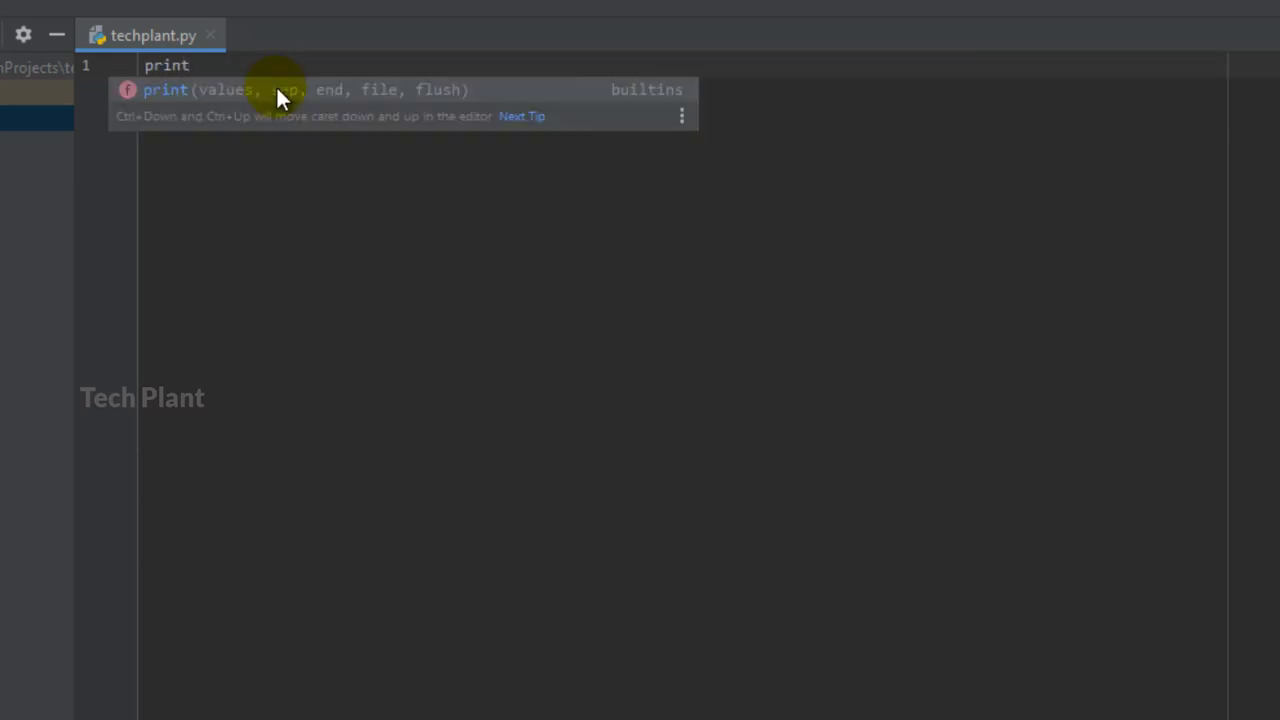
key(Return)
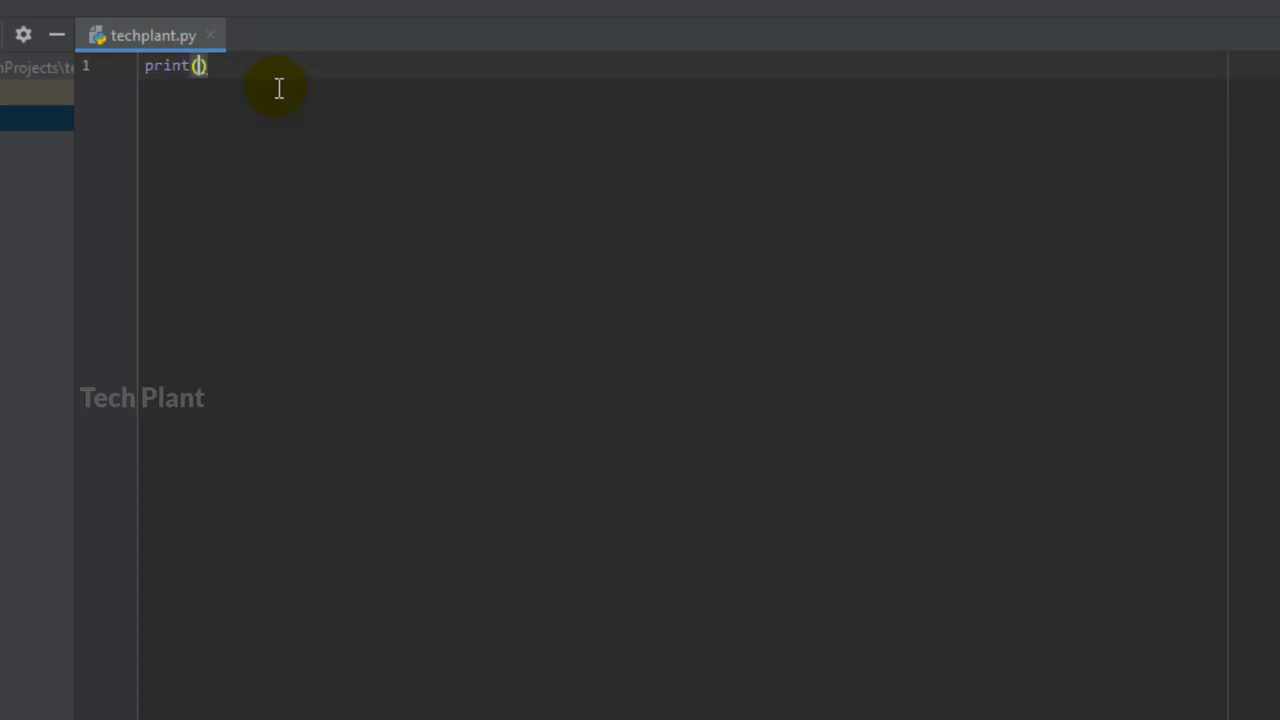
text(")
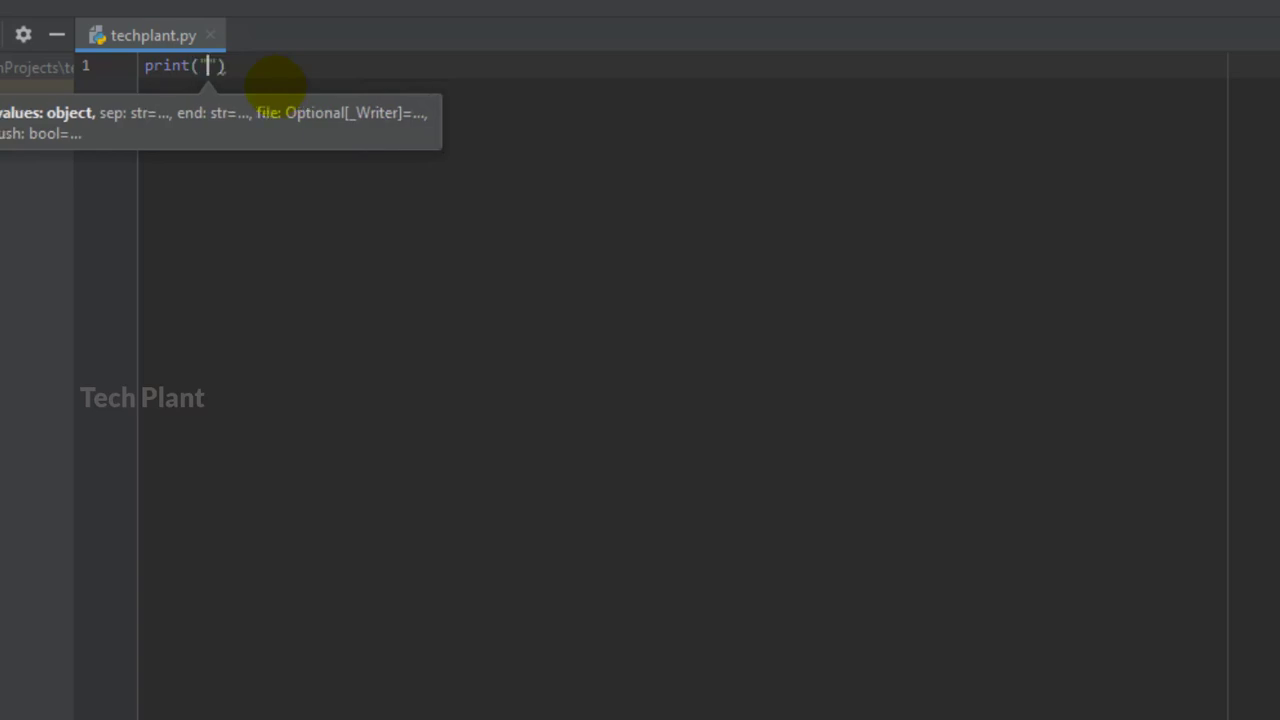
text(Hello tec)
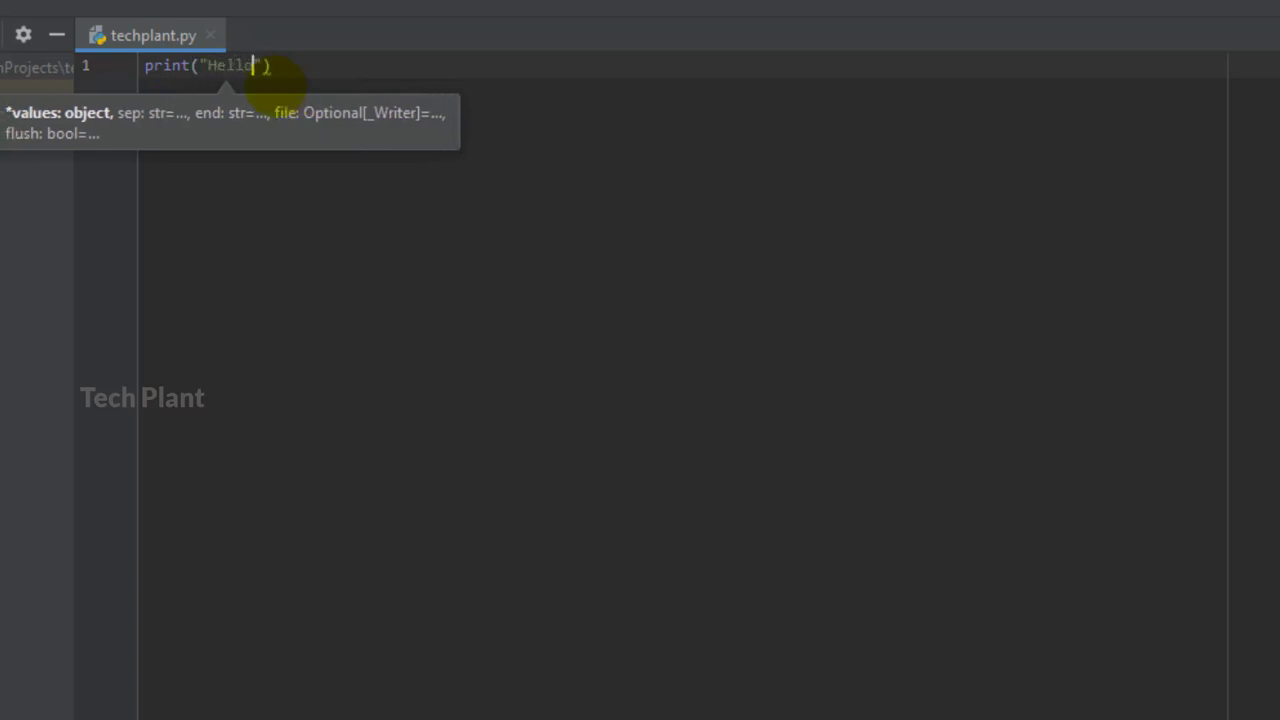
text(hplant")
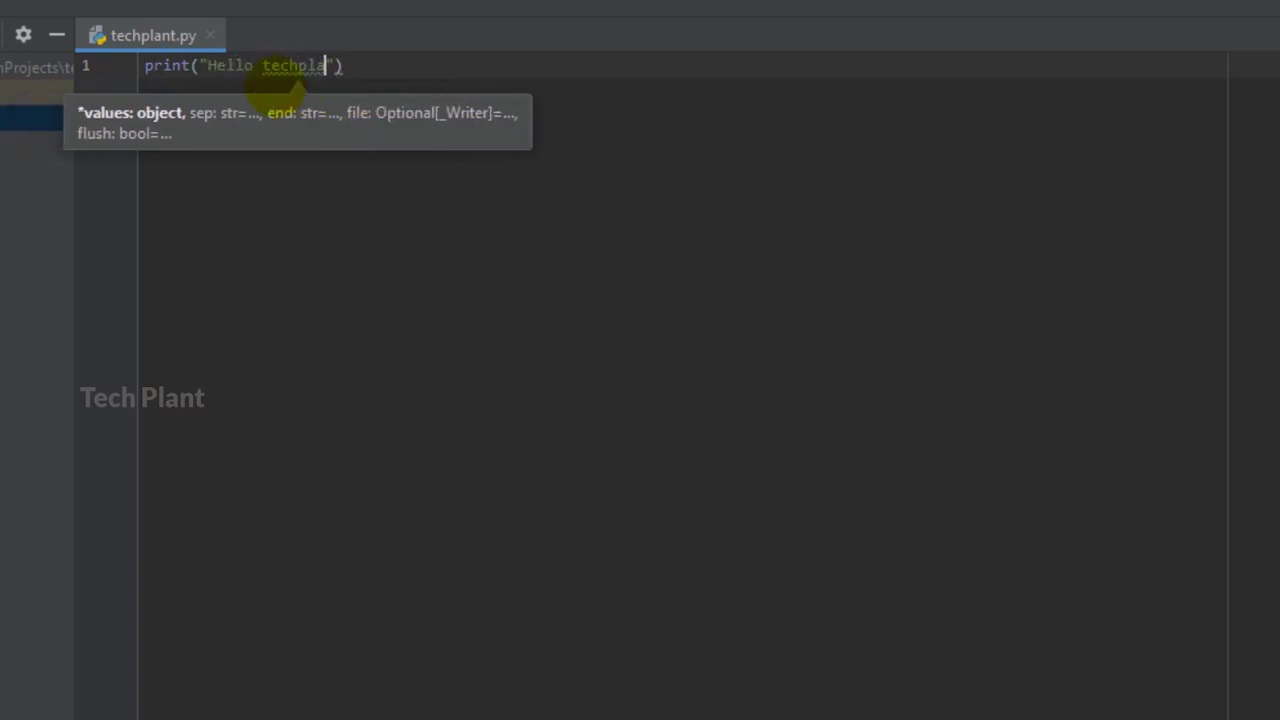
text())
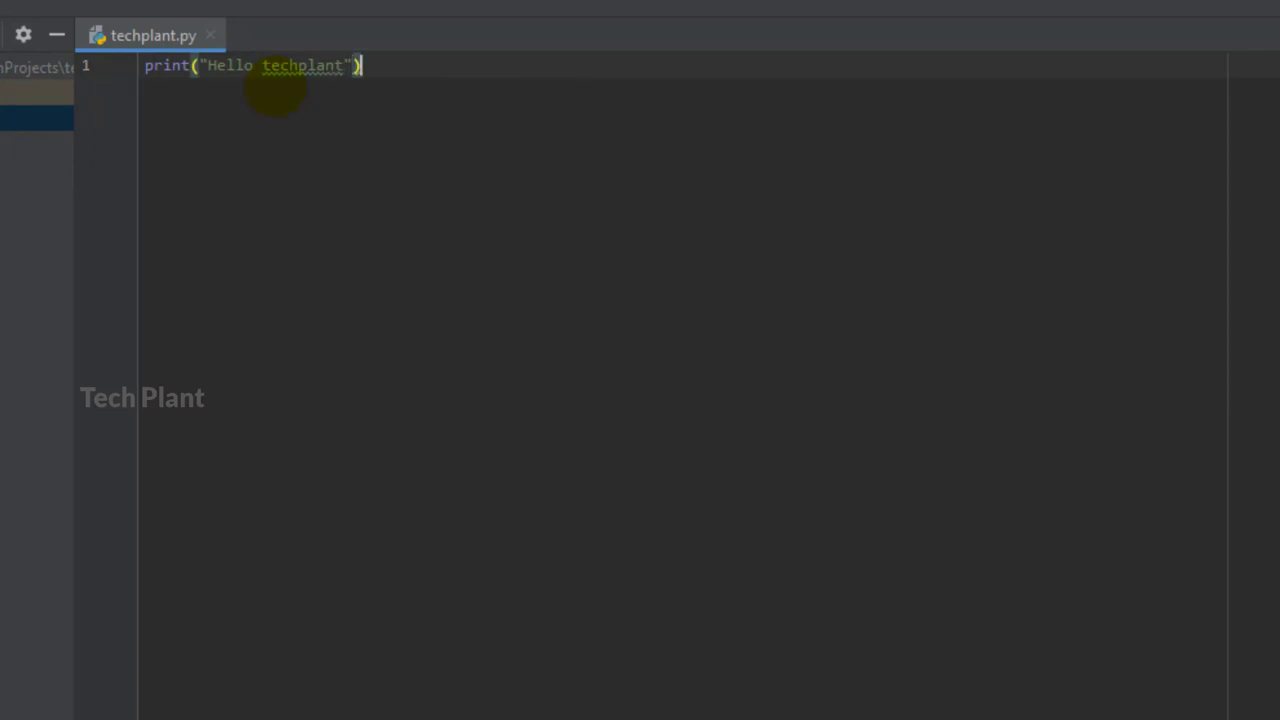
- Add a second line to techplant.py with print("Subscribe our channel")
key(Return)
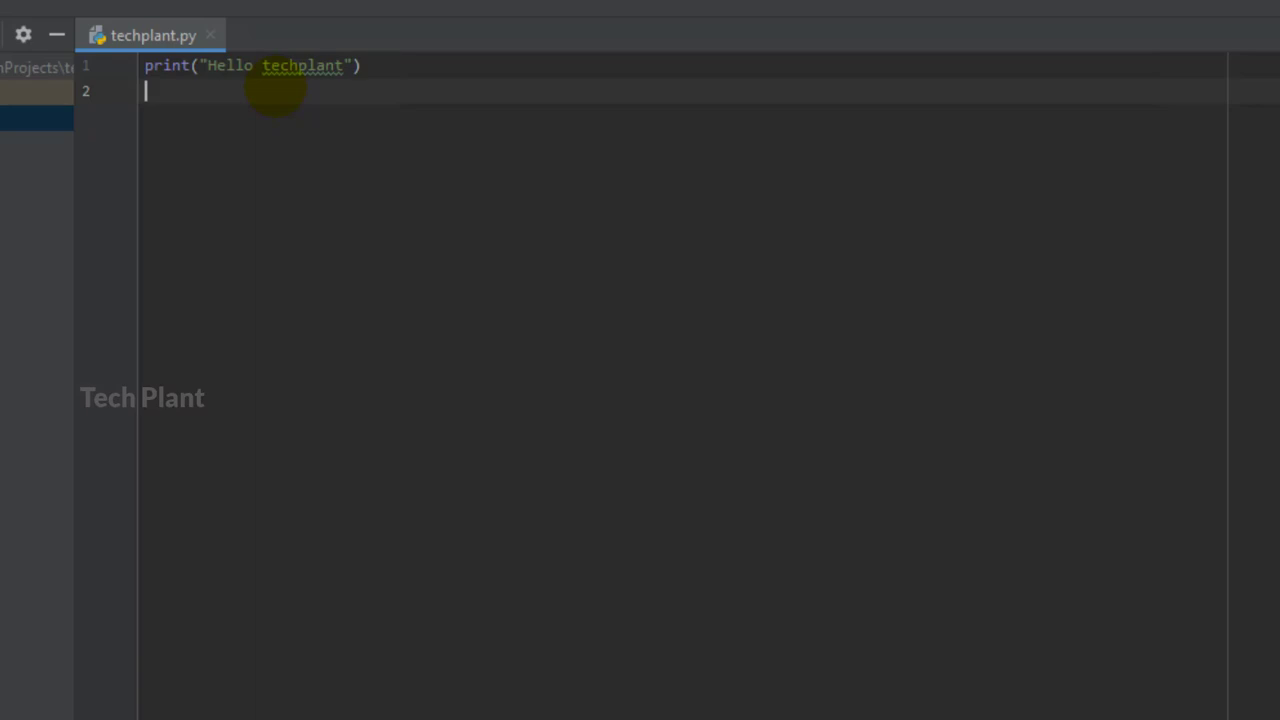
text(pr)
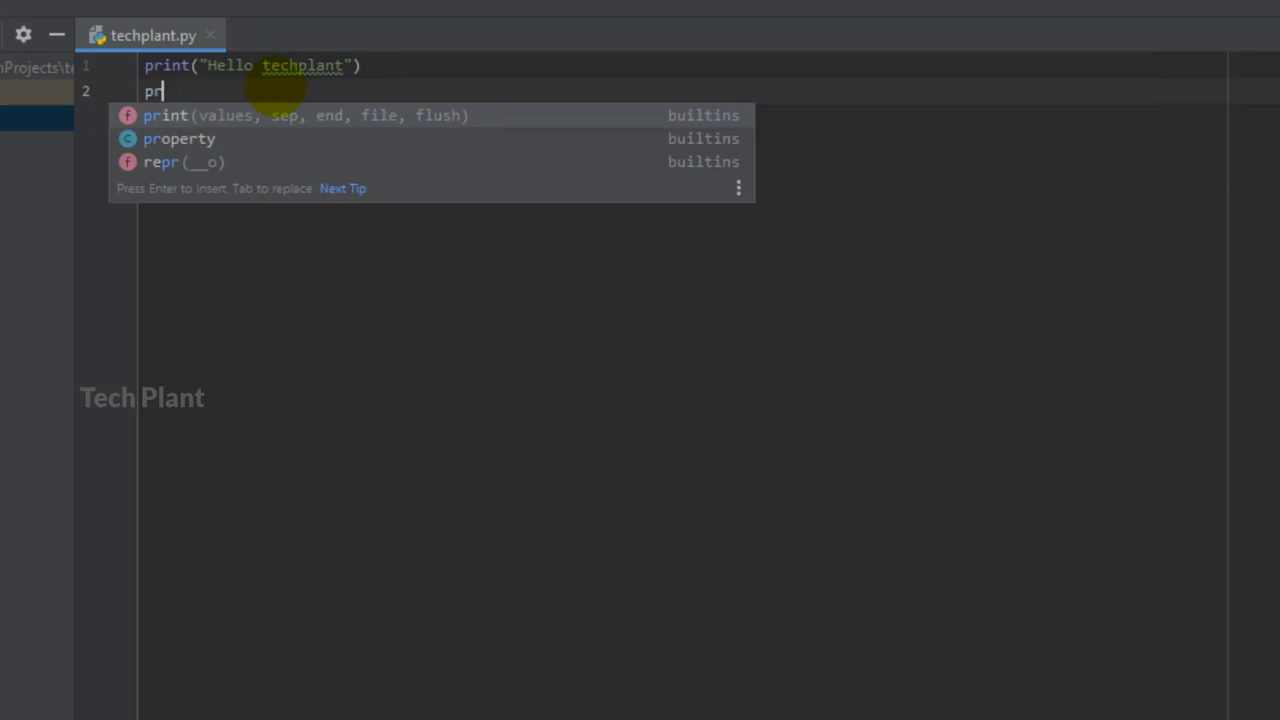
key(Return)
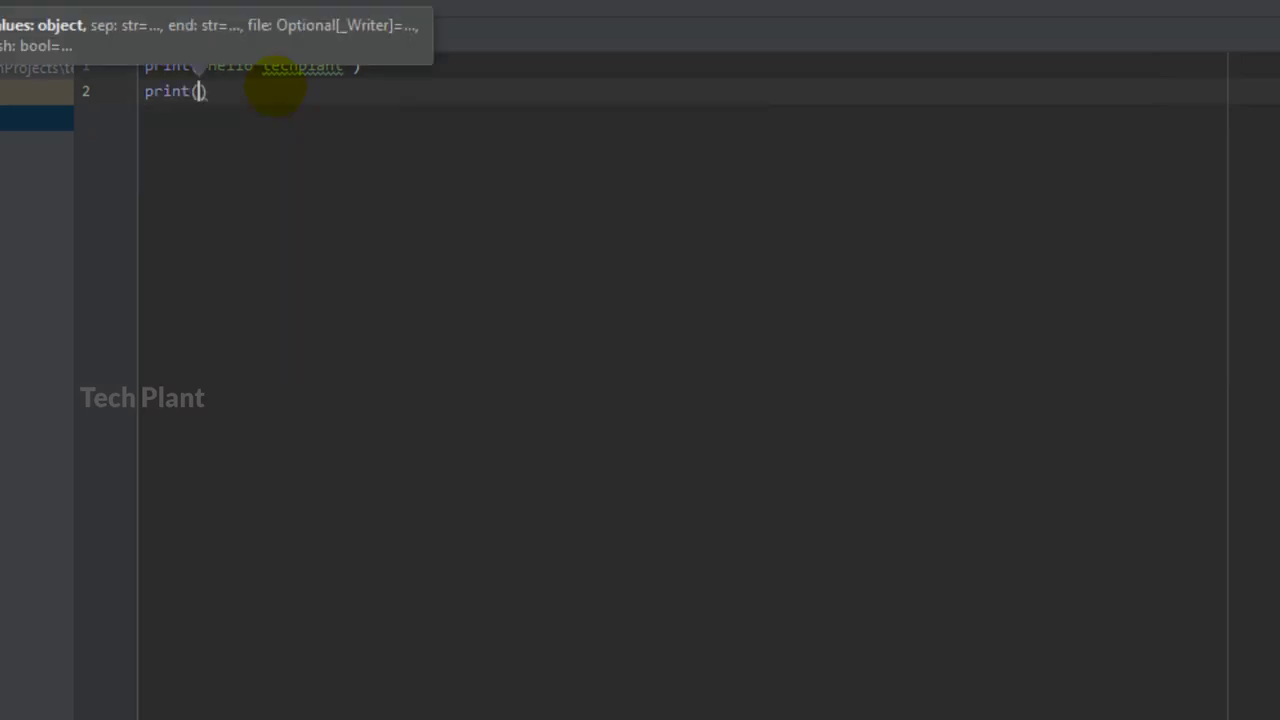
text(")
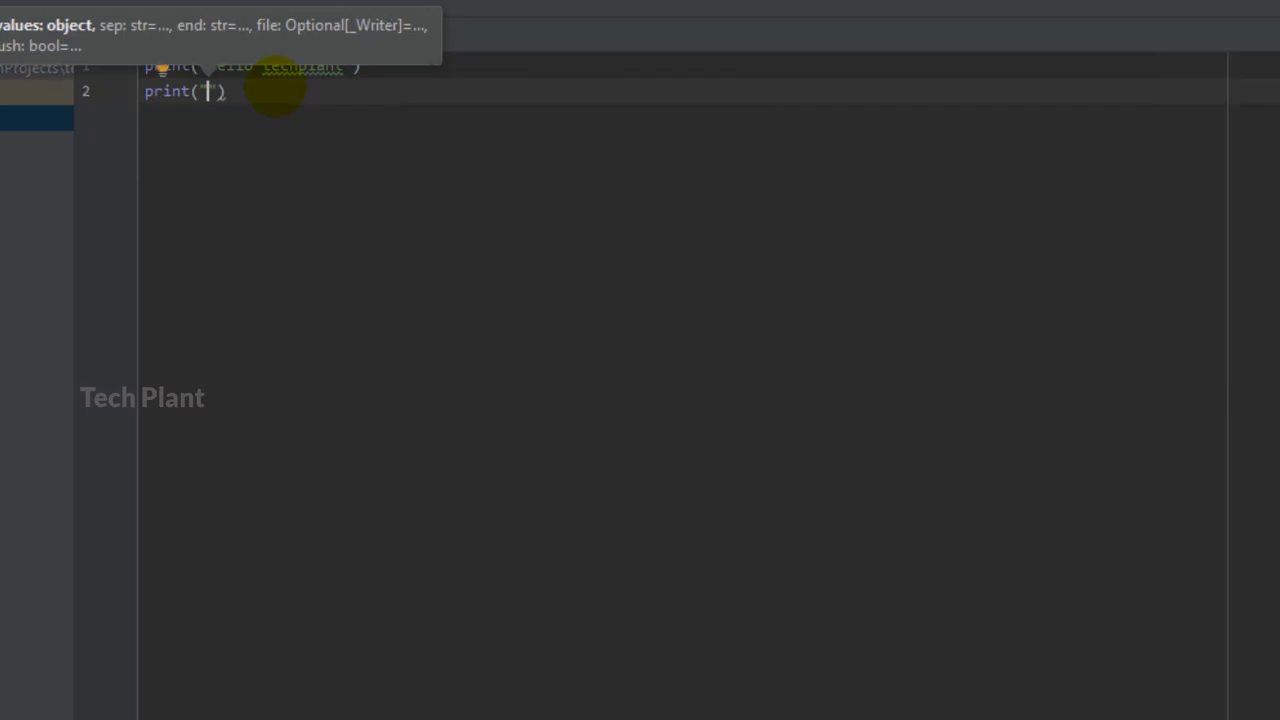
text(Subscr)
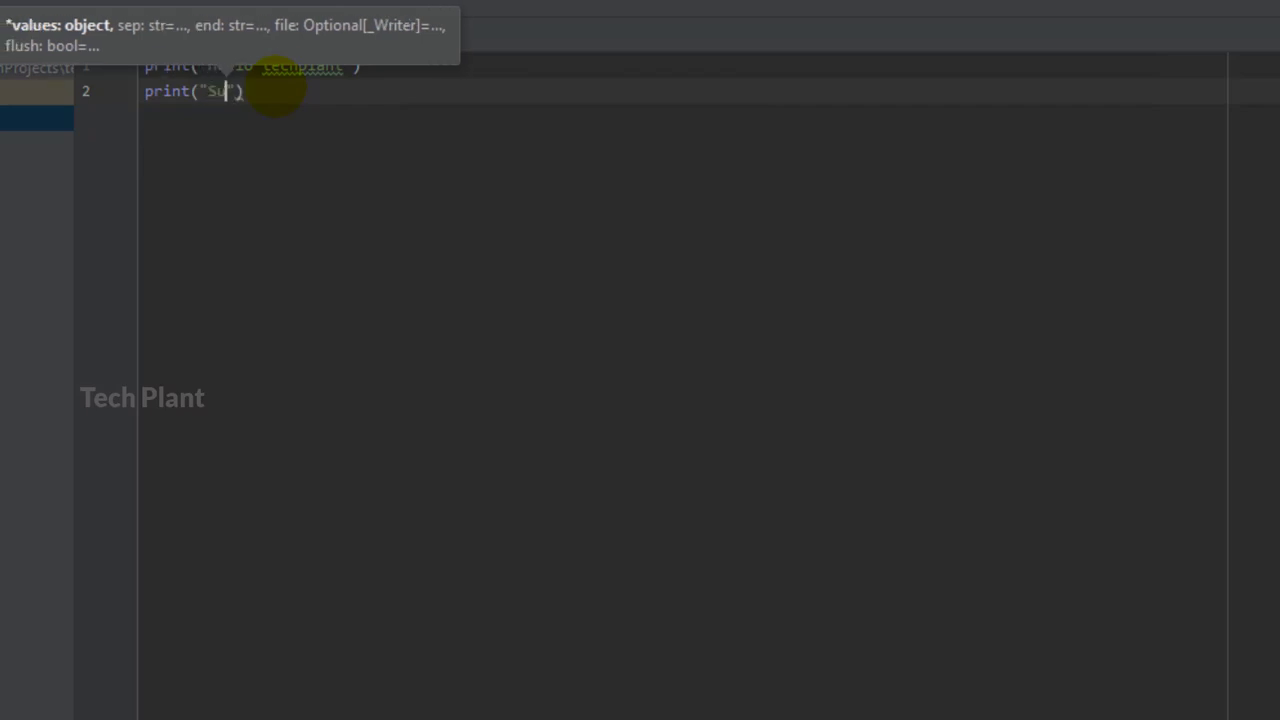
text(ibe m)
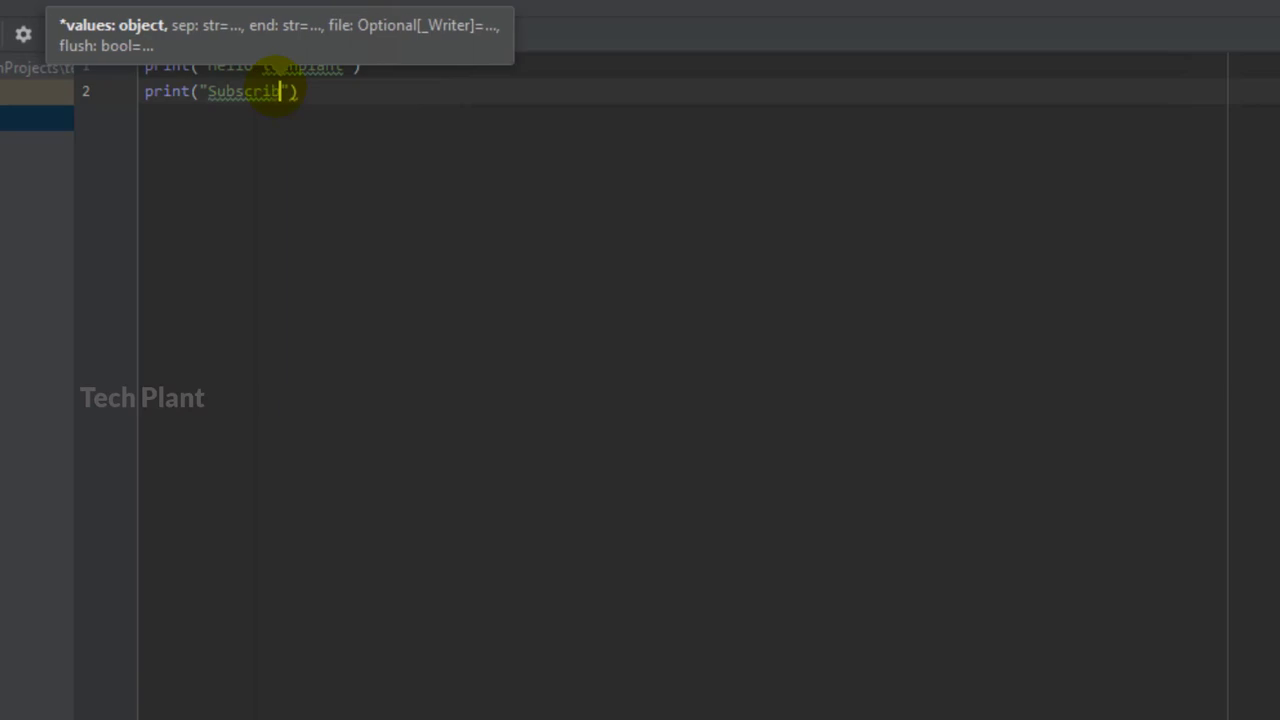
text(ur cha)
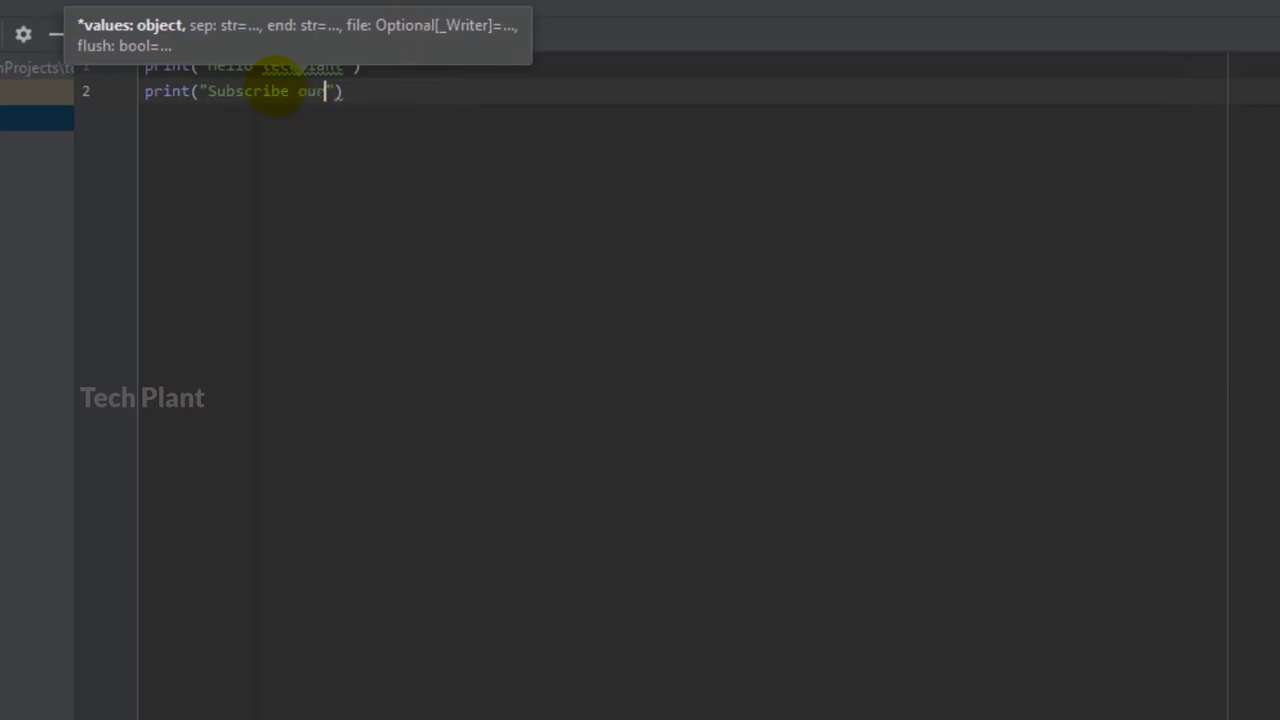
text(nnel)
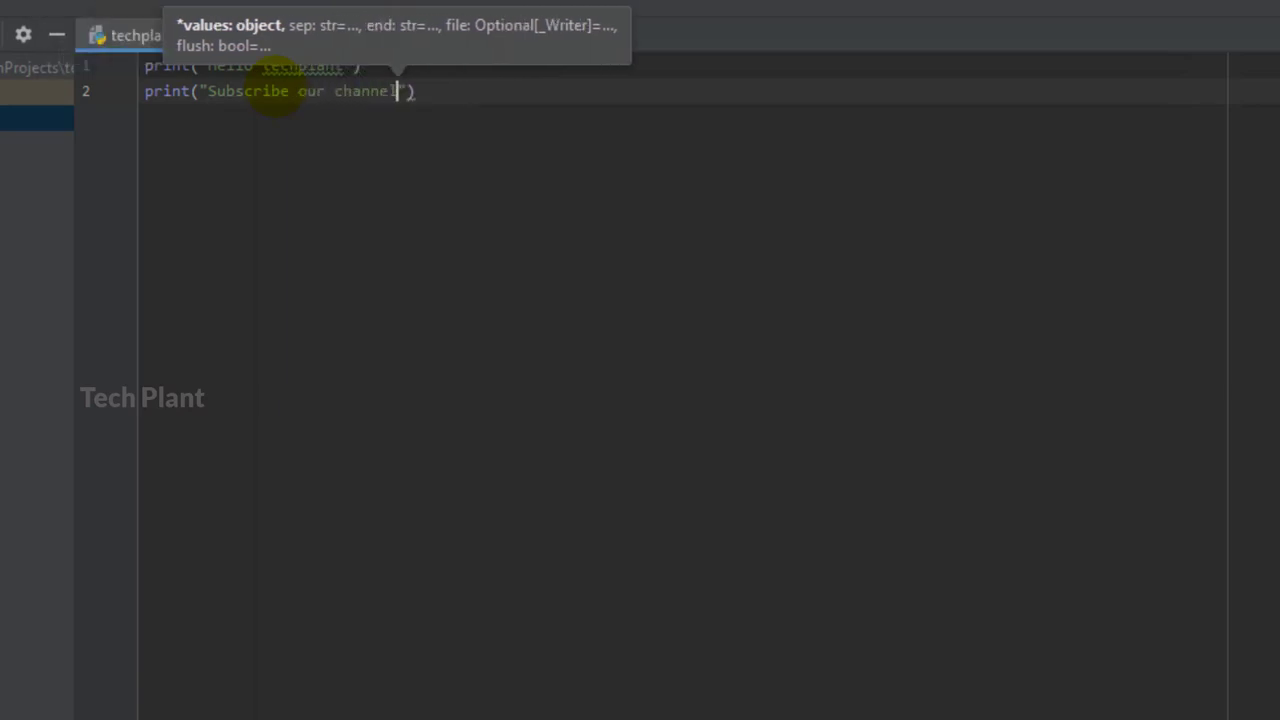
- Run the techplant script from the editor
click(289, 91)
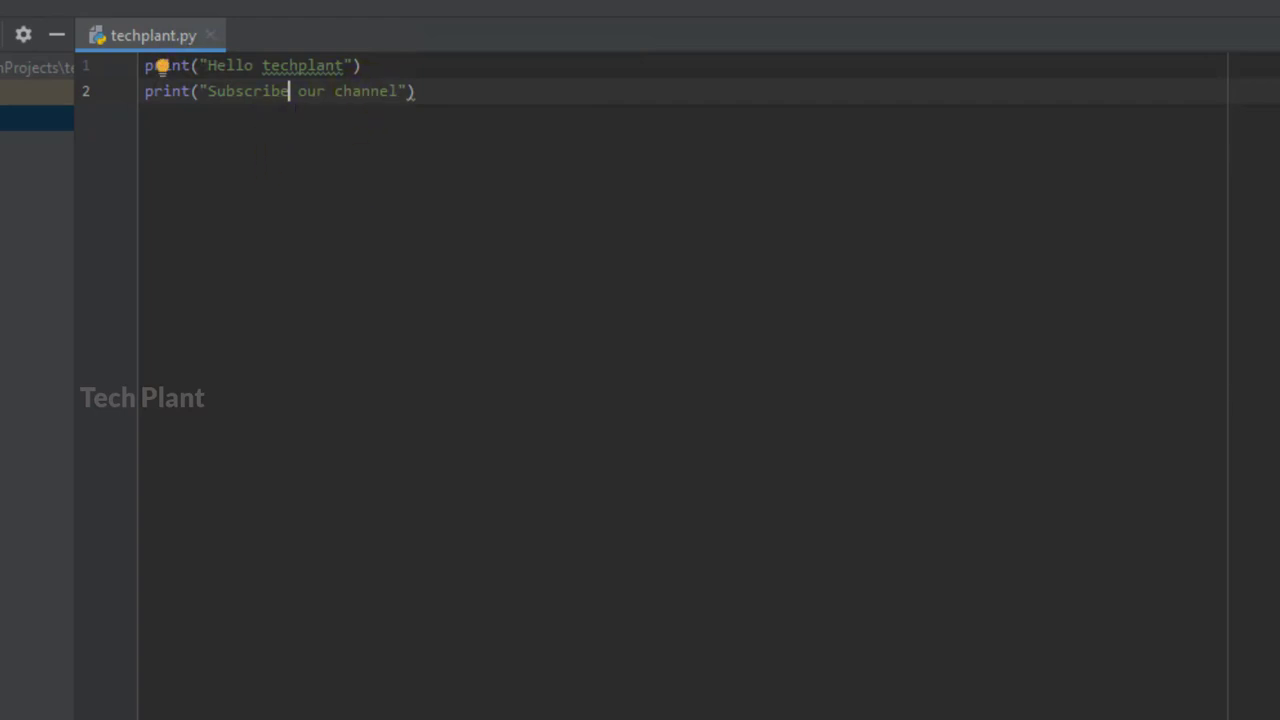
right_click(352, 104)
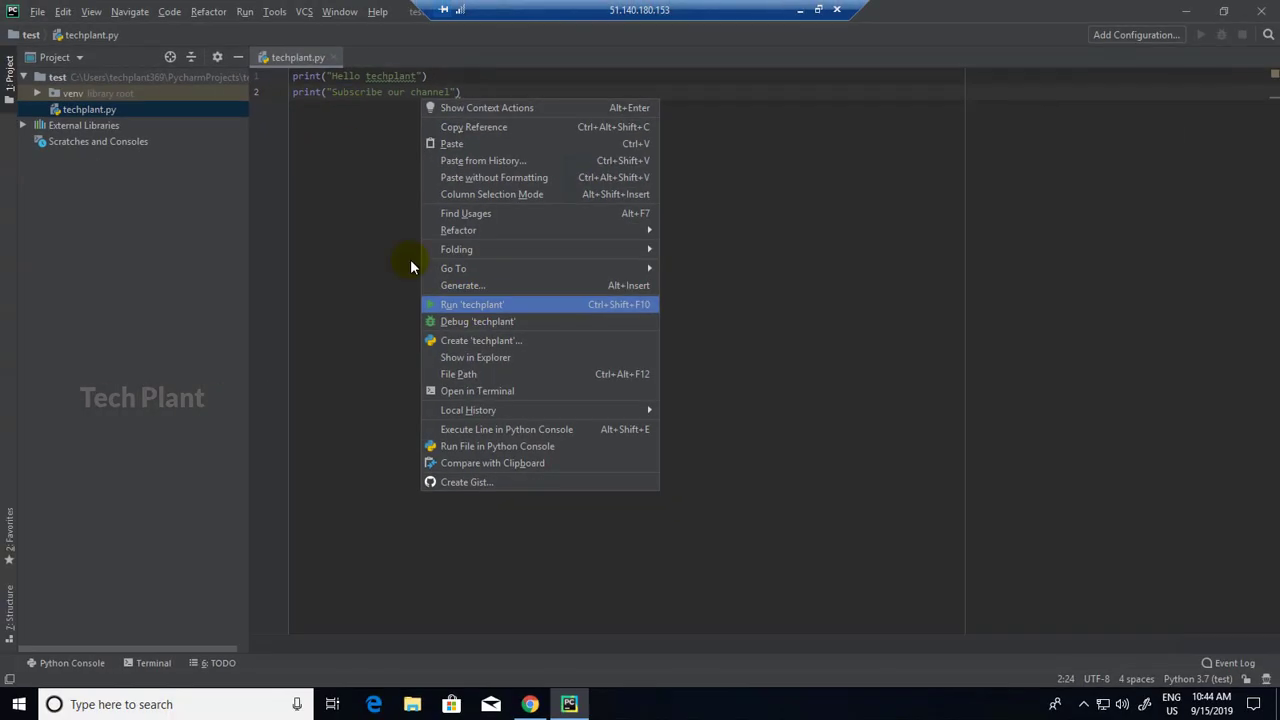
click(482, 304)
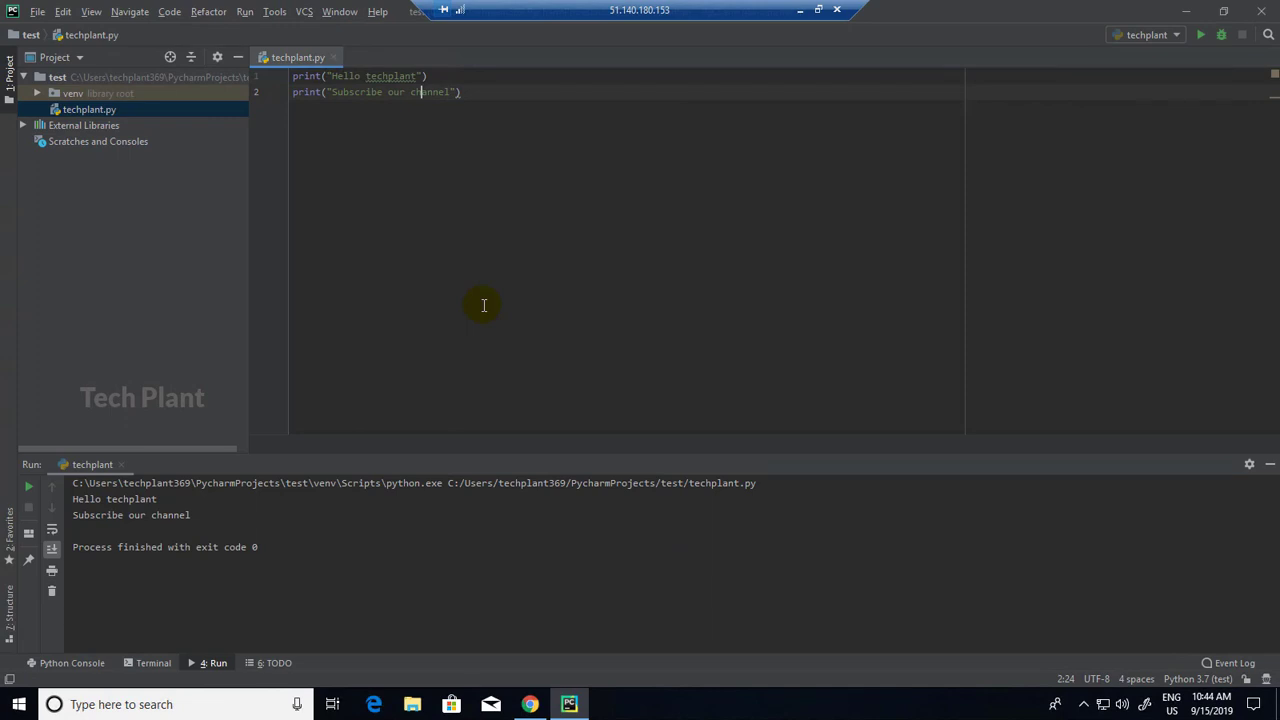